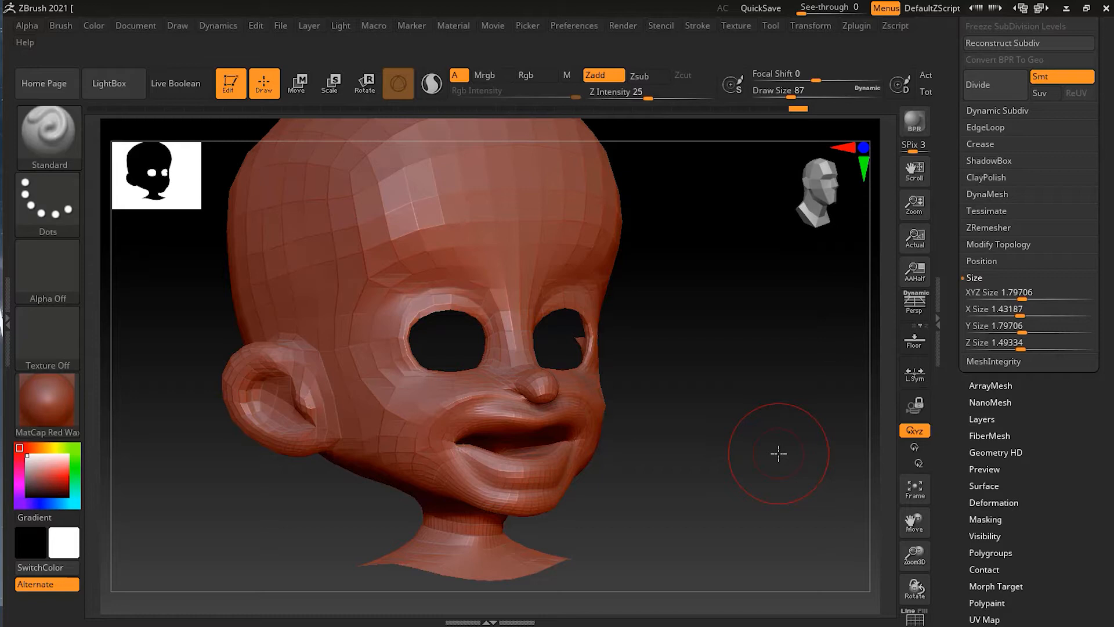
# Select the Move brush and set its draw size to 132
pyautogui.moveTo(675, 484)
pyautogui.mouseDown()
pyautogui.moveTo(659, 517)
pyautogui.moveTo(695, 518)
pyautogui.moveTo(746, 490)
pyautogui.moveTo(642, 503)
pyautogui.moveTo(714, 520)
pyautogui.moveTo(656, 452)
pyautogui.moveTo(689, 480)
pyautogui.mouseUp()
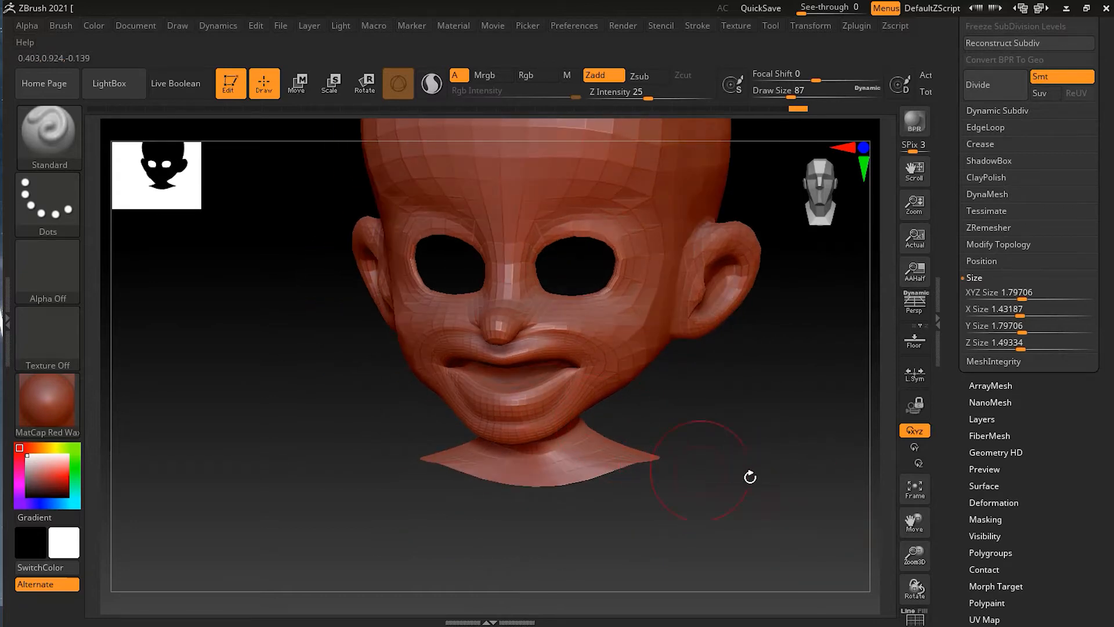
pyautogui.moveTo(617, 527); pyautogui.dragTo(515, 499)
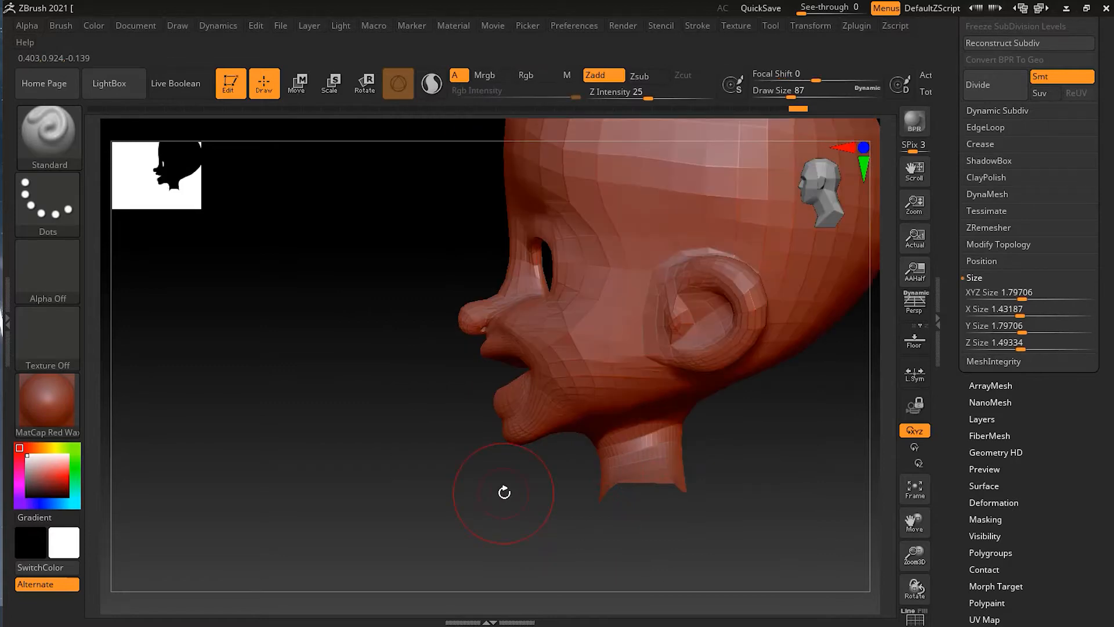
pyautogui.press('b')
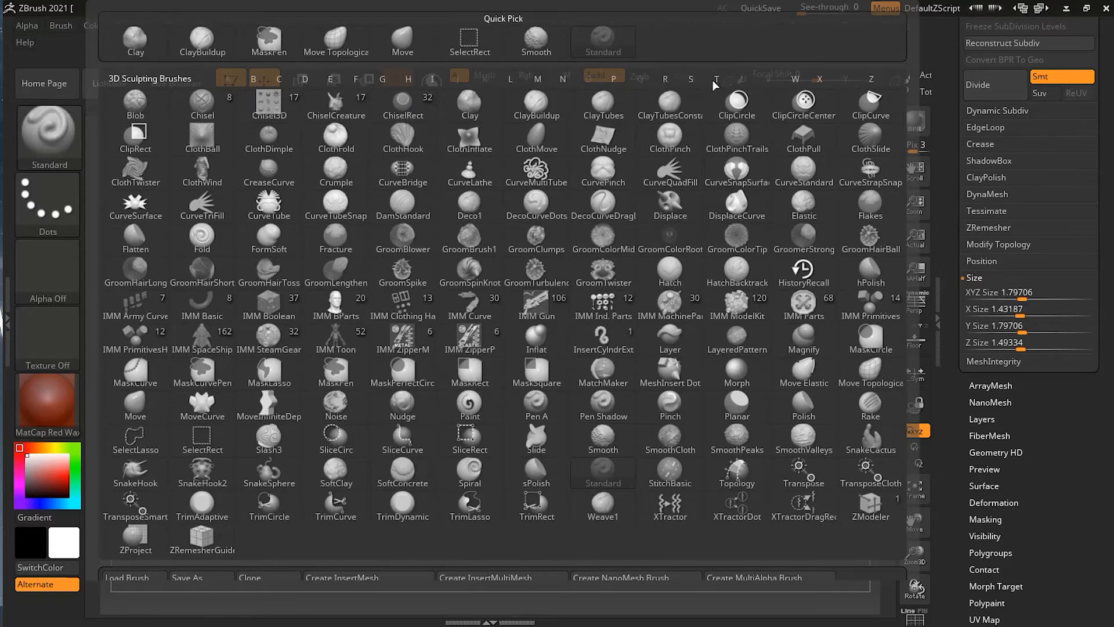
pyautogui.click(406, 41)
pyautogui.moveTo(733, 497)
pyautogui.mouseDown()
pyautogui.moveTo(744, 505)
pyautogui.moveTo(755, 482)
pyautogui.moveTo(757, 570)
pyautogui.mouseUp()
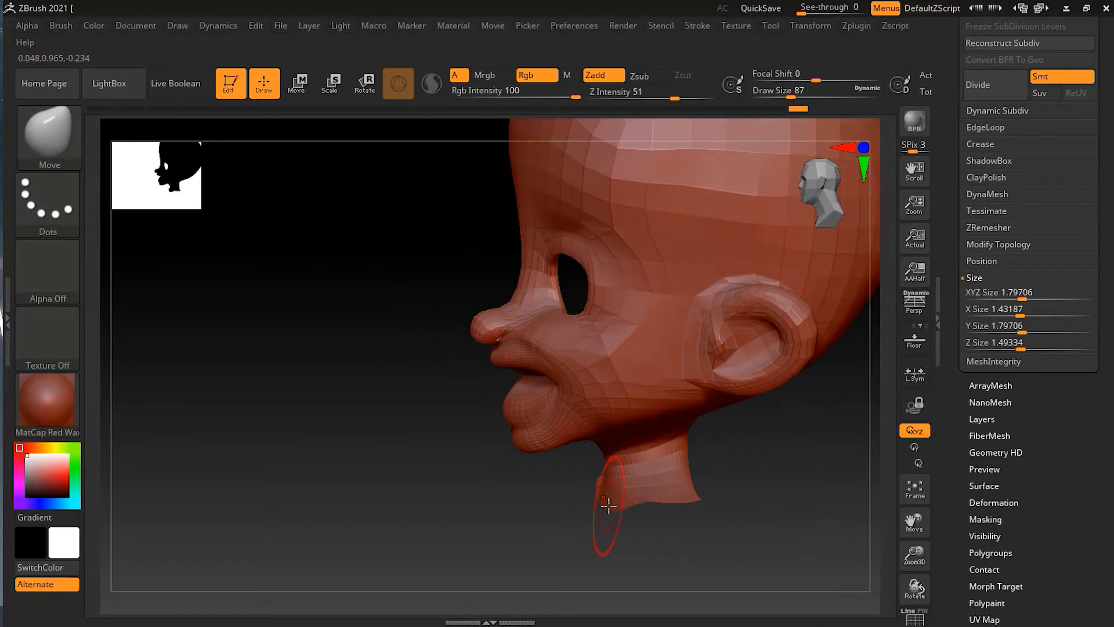
pyautogui.press('s')
pyautogui.moveTo(609, 505); pyautogui.dragTo(616, 506)
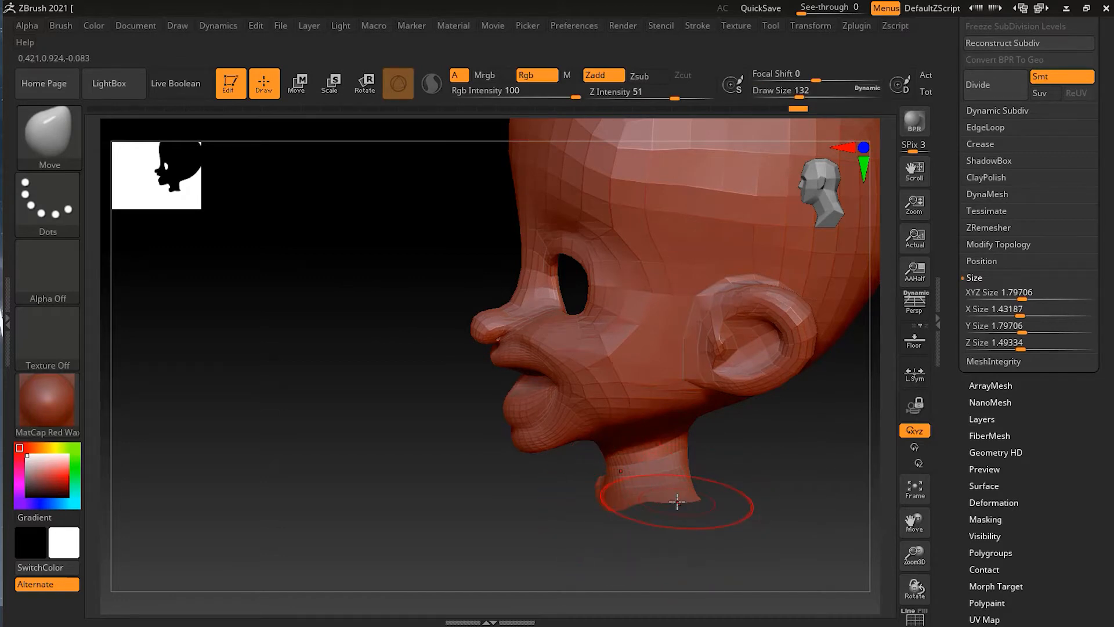
# Try to pull the base of the neck outward and down into shoulders with the Move brush
pyautogui.moveTo(716, 489)
pyautogui.mouseDown()
pyautogui.moveTo(754, 485)
pyautogui.moveTo(678, 490)
pyautogui.moveTo(754, 514)
pyautogui.moveTo(731, 507)
pyautogui.mouseUp()
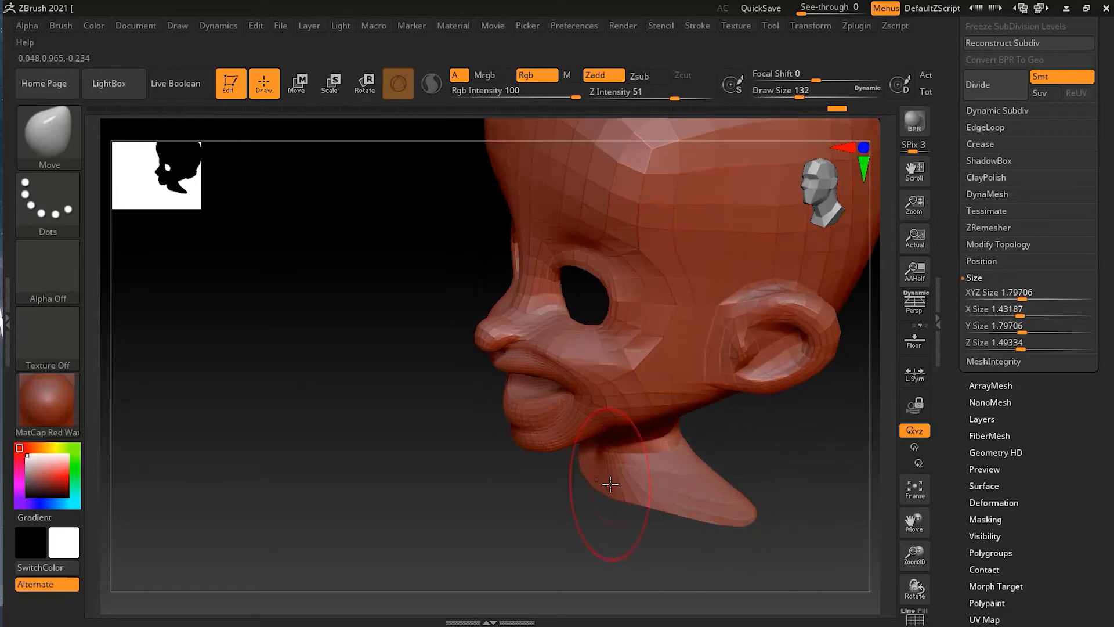
pyautogui.moveTo(578, 494)
pyautogui.mouseDown()
pyautogui.moveTo(587, 488)
pyautogui.moveTo(644, 522)
pyautogui.moveTo(706, 523)
pyautogui.mouseUp()
pyautogui.moveTo(796, 497)
pyautogui.mouseDown()
pyautogui.moveTo(622, 486)
pyautogui.moveTo(629, 448)
pyautogui.moveTo(624, 477)
pyautogui.mouseUp()
pyautogui.moveTo(696, 486)
pyautogui.mouseDown()
pyautogui.moveTo(761, 486)
pyautogui.moveTo(716, 500)
pyautogui.moveTo(765, 455)
pyautogui.moveTo(684, 495)
pyautogui.moveTo(736, 482)
pyautogui.moveTo(684, 491)
pyautogui.moveTo(705, 514)
pyautogui.mouseUp()
pyautogui.moveTo(539, 494); pyautogui.dragTo(542, 516)
pyautogui.moveTo(461, 505); pyautogui.dragTo(443, 525)
pyautogui.moveTo(640, 507); pyautogui.dragTo(676, 525)
pyautogui.moveTo(771, 477)
pyautogui.mouseDown()
pyautogui.moveTo(751, 507)
pyautogui.moveTo(708, 525)
pyautogui.moveTo(717, 551)
pyautogui.mouseUp()
pyautogui.moveTo(654, 525); pyautogui.dragTo(634, 560)
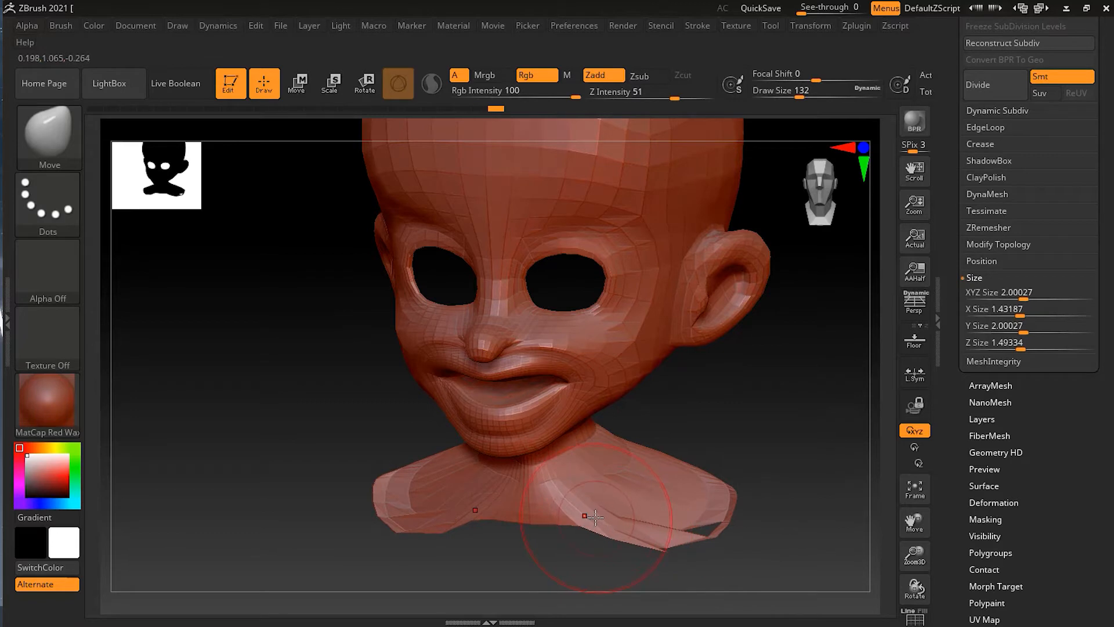
# Turn on the PolyFrame wireframe display
pyautogui.hotkey('shift', 'f')
pyautogui.moveTo(790, 455)
pyautogui.mouseDown()
pyautogui.moveTo(733, 508)
pyautogui.moveTo(764, 519)
pyautogui.moveTo(796, 427)
pyautogui.mouseUp()
# Try to pull the chest edge down and reshape the shoulder ends and upper back with the Move brush
pyautogui.moveTo(606, 516)
pyautogui.mouseDown()
pyautogui.moveTo(604, 542)
pyautogui.moveTo(565, 532)
pyautogui.moveTo(565, 552)
pyautogui.mouseUp()
pyautogui.moveTo(645, 529); pyautogui.dragTo(664, 562)
pyautogui.moveTo(741, 529)
pyautogui.mouseDown()
pyautogui.moveTo(769, 566)
pyautogui.moveTo(770, 553)
pyautogui.mouseUp()
pyautogui.moveTo(793, 465)
pyautogui.mouseDown()
pyautogui.moveTo(667, 487)
pyautogui.moveTo(719, 437)
pyautogui.moveTo(737, 486)
pyautogui.moveTo(775, 493)
pyautogui.mouseUp()
pyautogui.moveTo(652, 423)
pyautogui.mouseDown()
pyautogui.moveTo(741, 450)
pyautogui.moveTo(732, 435)
pyautogui.mouseUp()
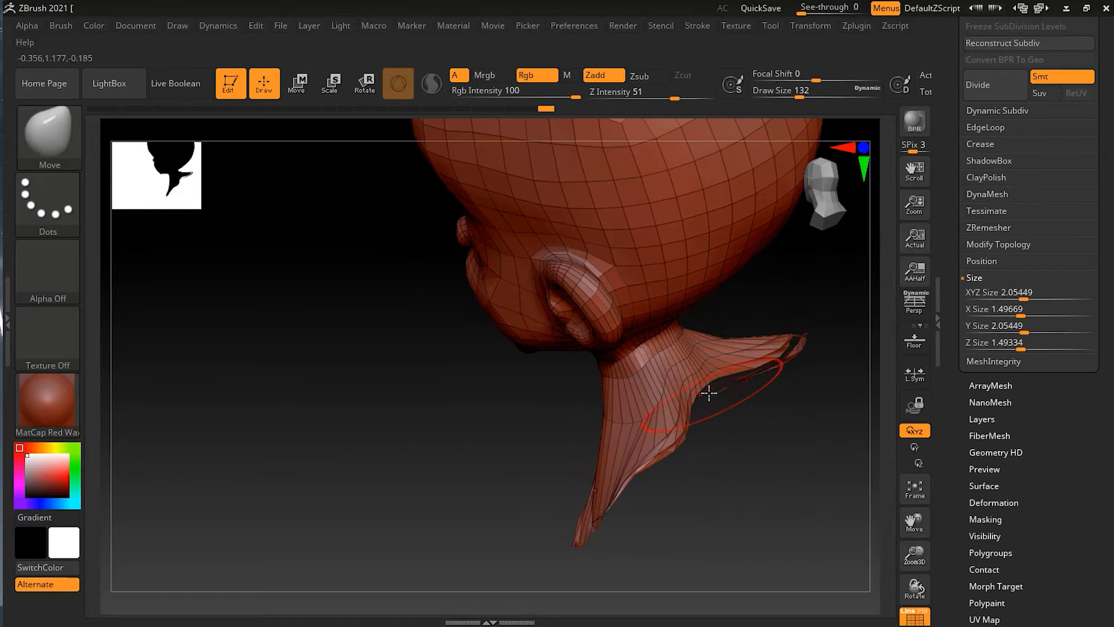
pyautogui.moveTo(701, 387); pyautogui.dragTo(791, 406)
pyautogui.moveTo(706, 447)
pyautogui.mouseDown()
pyautogui.moveTo(751, 490)
pyautogui.moveTo(720, 441)
pyautogui.moveTo(736, 455)
pyautogui.moveTo(728, 435)
pyautogui.moveTo(791, 463)
pyautogui.mouseUp()
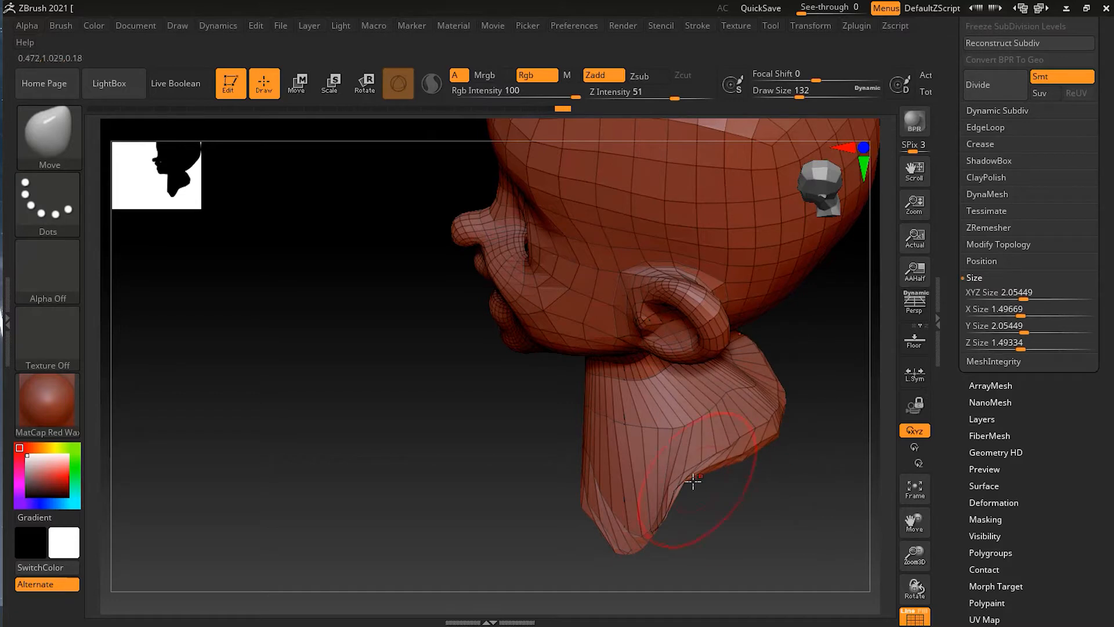
pyautogui.moveTo(698, 484)
pyautogui.mouseDown()
pyautogui.moveTo(741, 532)
pyautogui.moveTo(748, 454)
pyautogui.moveTo(778, 472)
pyautogui.moveTo(806, 522)
pyautogui.moveTo(813, 492)
pyautogui.mouseUp()
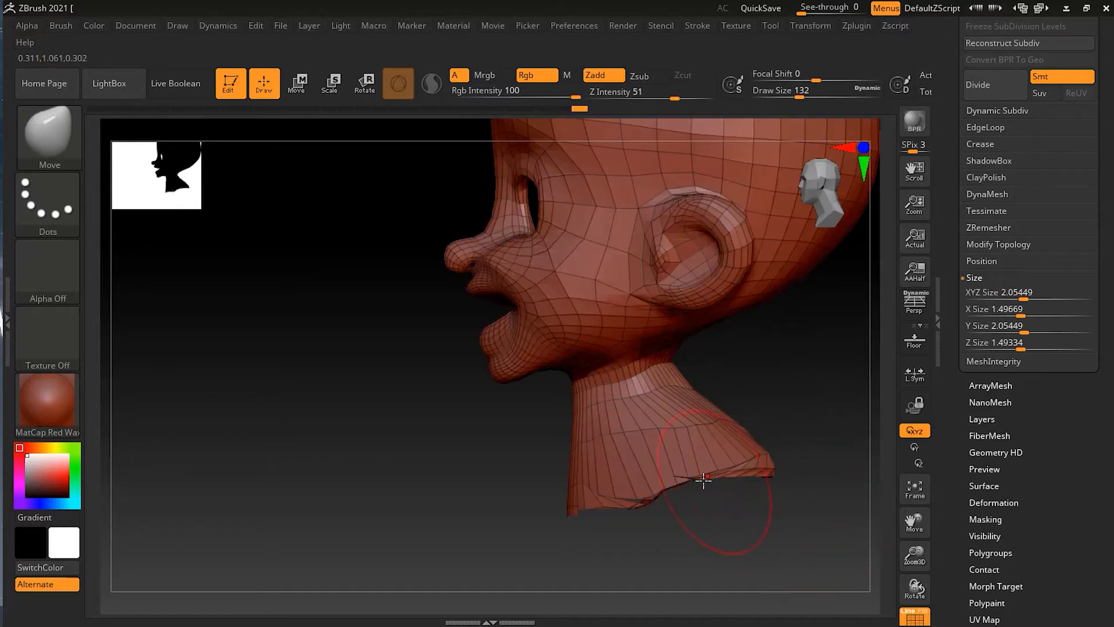
# Try to extend the bust's bottom edge further down and check its shape from the front
pyautogui.moveTo(707, 481); pyautogui.dragTo(702, 528)
pyautogui.moveTo(572, 507); pyautogui.dragTo(492, 525)
pyautogui.keyDown('shift'); pyautogui.moveTo(714, 525); pyautogui.dragTo(674, 549); pyautogui.keyUp('shift')
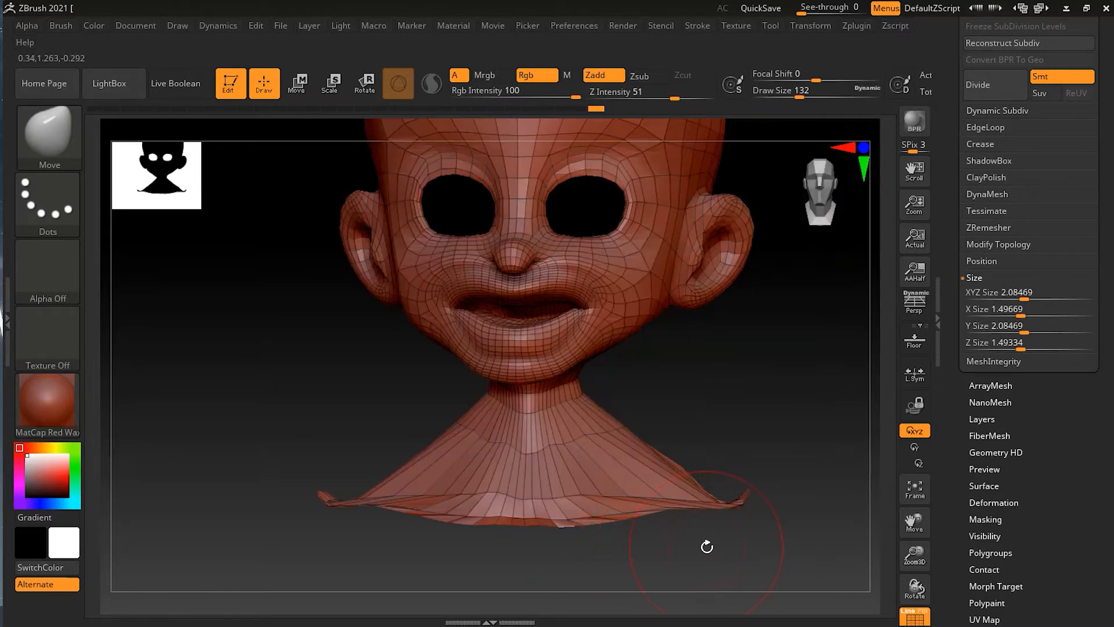
pyautogui.moveTo(771, 450); pyautogui.dragTo(681, 400)
pyautogui.moveTo(729, 437)
pyautogui.mouseDown()
pyautogui.moveTo(733, 356)
pyautogui.moveTo(696, 363)
pyautogui.moveTo(719, 356)
pyautogui.moveTo(723, 371)
pyautogui.moveTo(716, 358)
pyautogui.moveTo(644, 438)
pyautogui.mouseUp()
pyautogui.moveTo(739, 401); pyautogui.dragTo(670, 471)
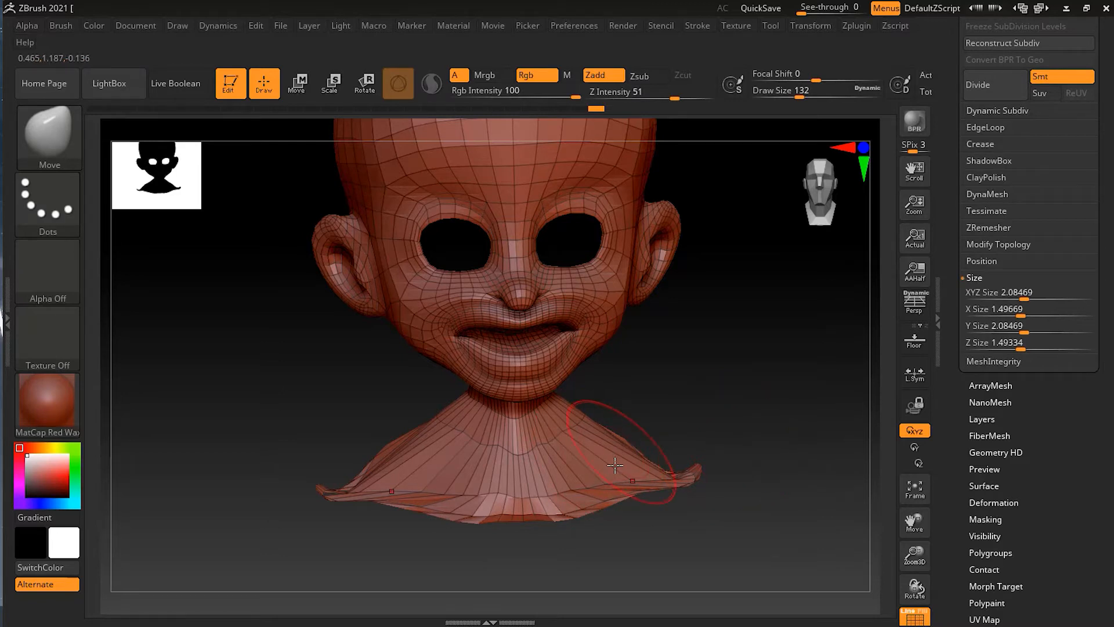
# Undo all the Move brush strokes on the neck and shoulders, back to the original short neck
pyautogui.press('ctrl')
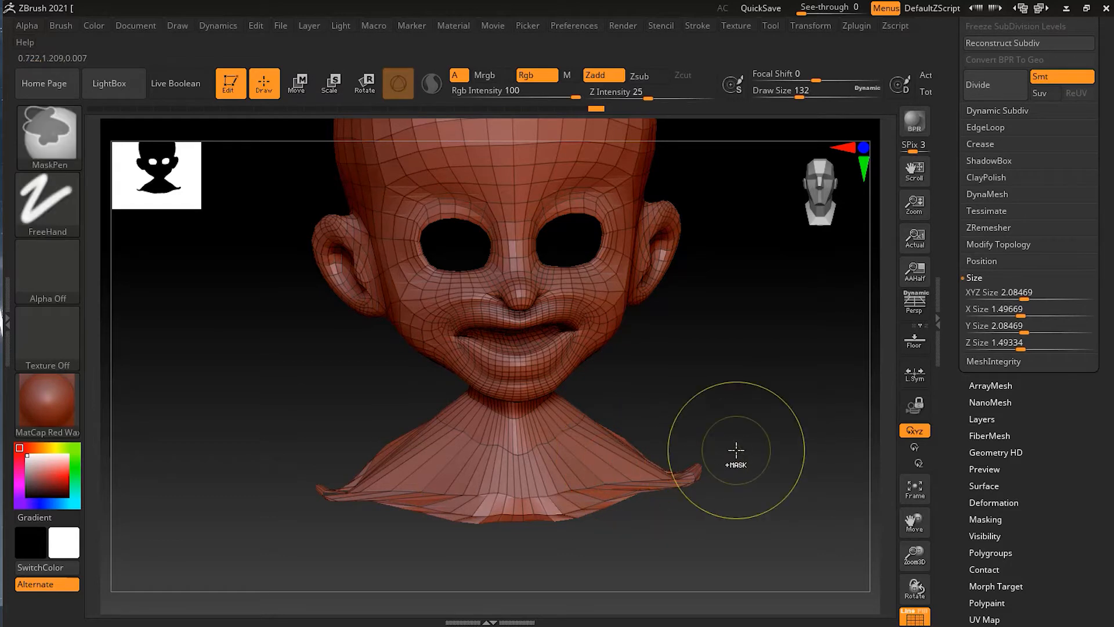
pyautogui.hotkey('ctrl', 'z')
pyautogui.hotkey('ctrl', 'z')
pyautogui.hotkey('ctrl', 'z')
pyautogui.hotkey('ctrl', 'z')
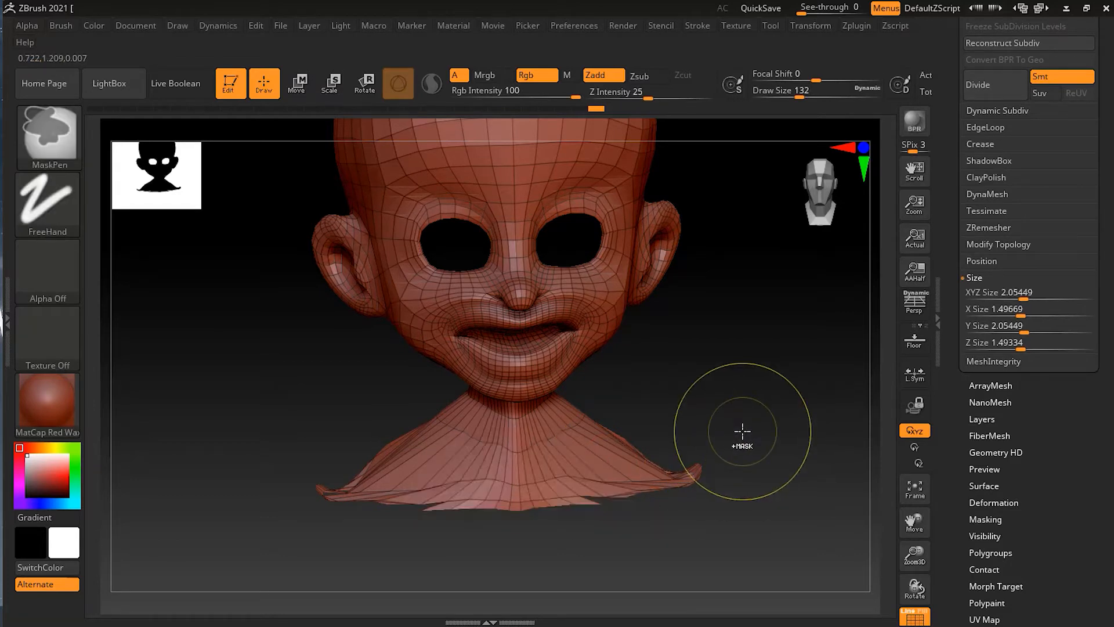
pyautogui.hotkey('ctrl', 'z')
pyautogui.hotkey('ctrl', 'z')
pyautogui.hotkey('ctrl', 'z')
pyautogui.hotkey('ctrl', 'z')
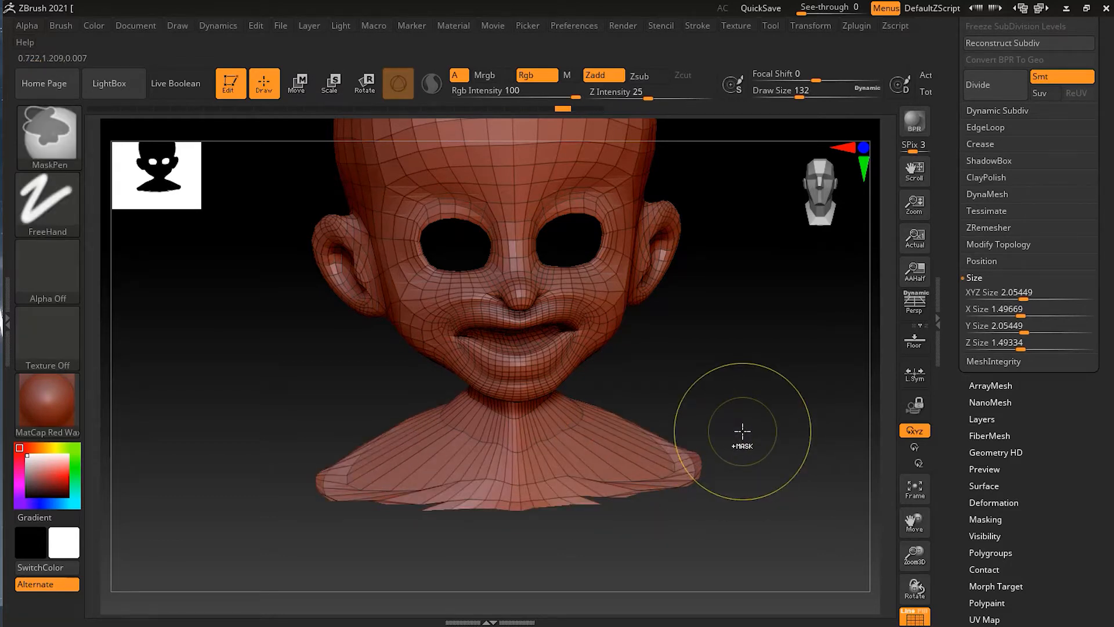
pyautogui.hotkey('ctrl', 'z')
pyautogui.hotkey('ctrl', 'z')
pyautogui.hotkey('ctrl', 'z')
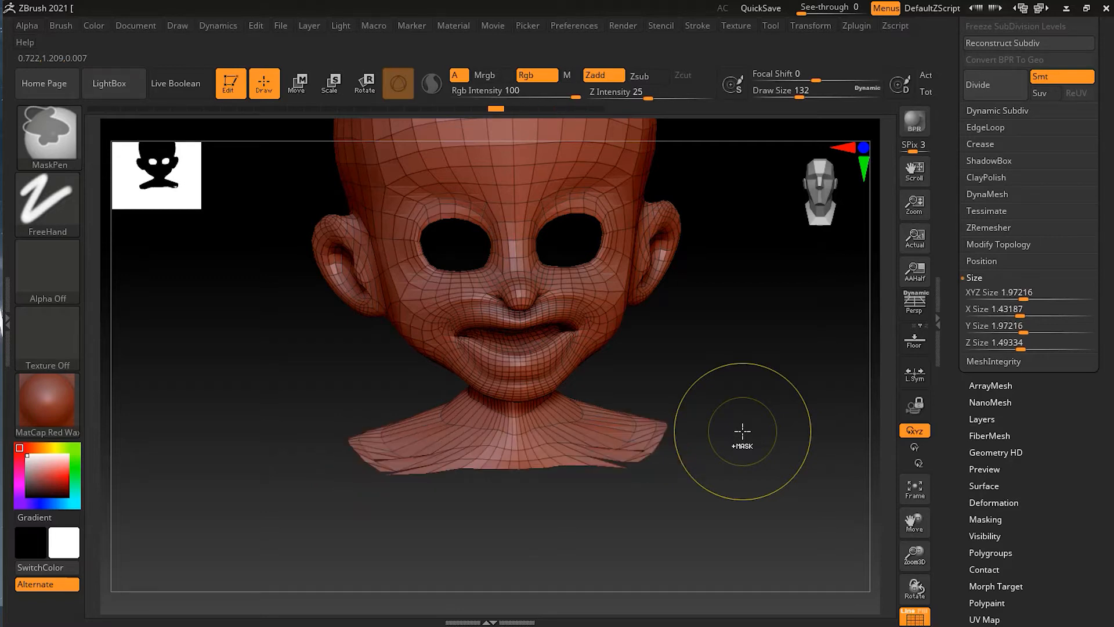
pyautogui.hotkey('ctrl', 'z')
pyautogui.hotkey('ctrl', 'z')
pyautogui.hotkey('ctrl', 'z')
pyautogui.hotkey('ctrl', 'z')
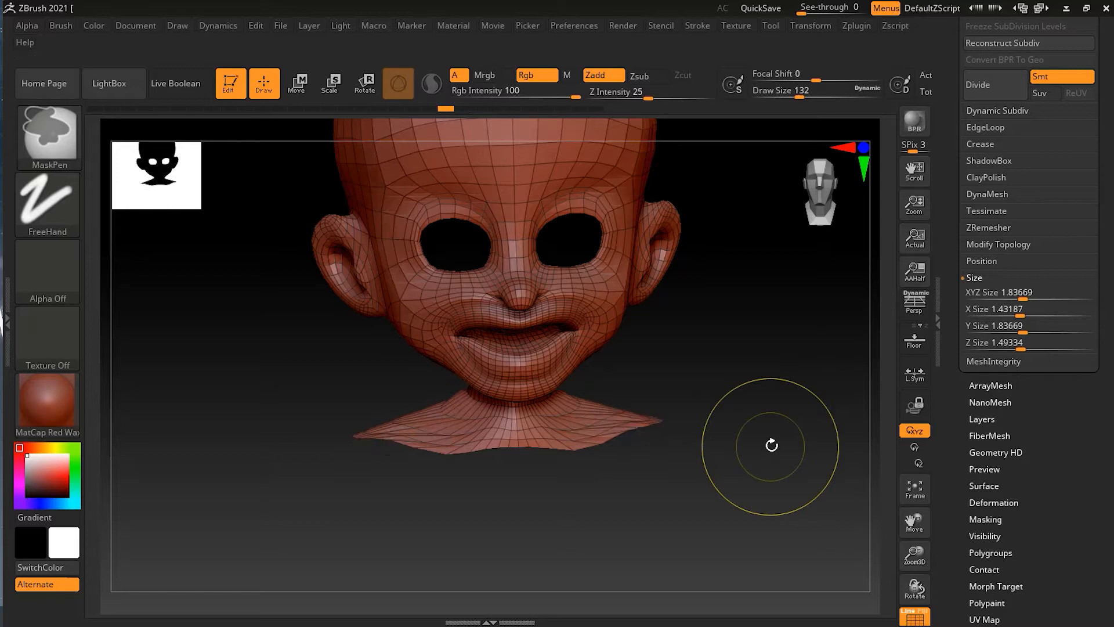
pyautogui.hotkey('ctrl', 'z')
pyautogui.hotkey('ctrl', 'z')
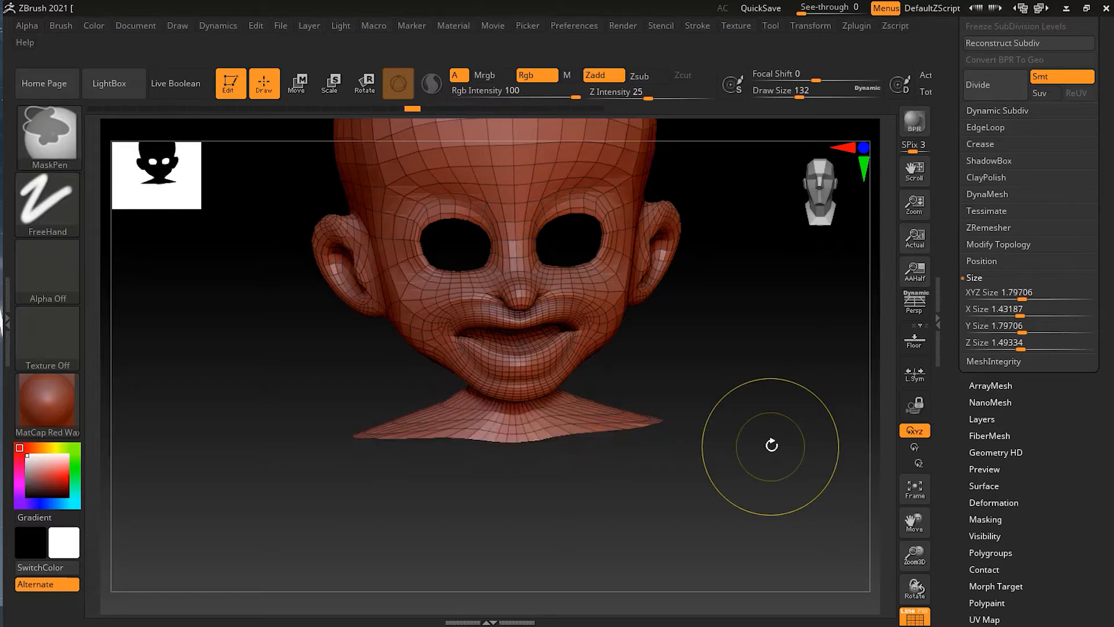
pyautogui.hotkey('ctrl', 'z')
pyautogui.hotkey('ctrl', 'z')
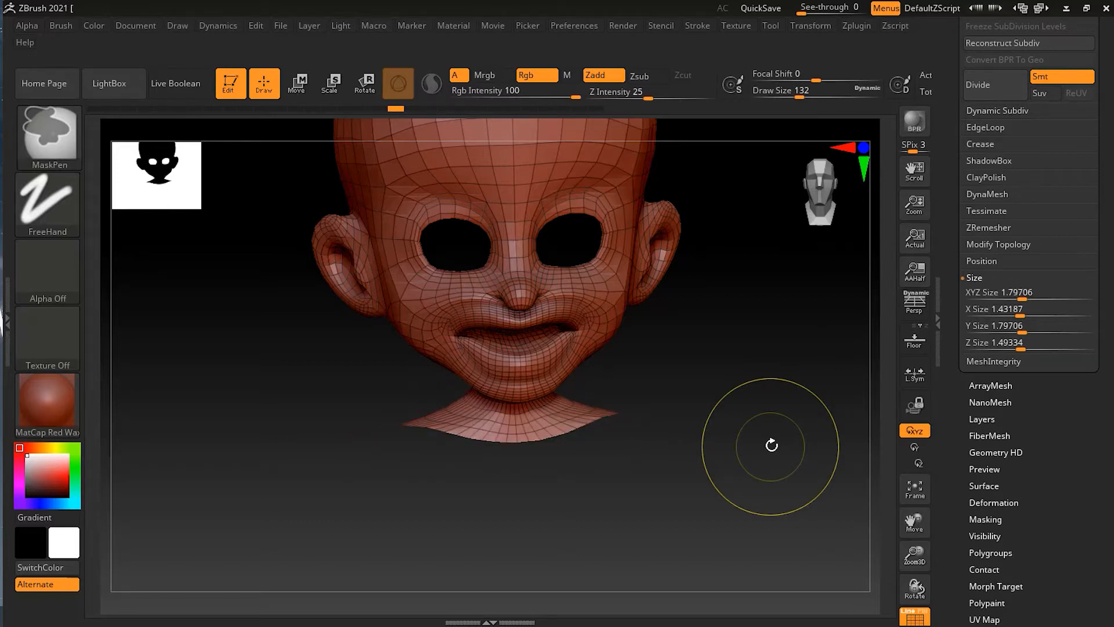
pyautogui.hotkey('ctrl', 'z')
pyautogui.hotkey('ctrl', 'shift')
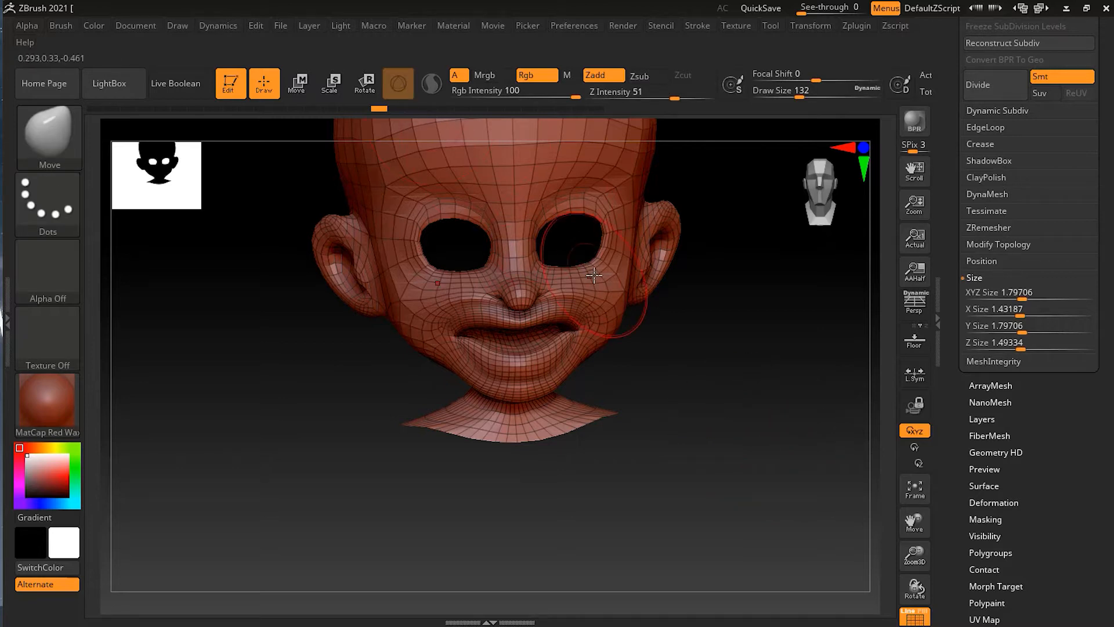
# Convert the head to a DynaMesh at resolution 128
pyautogui.moveTo(766, 392)
pyautogui.mouseDown()
pyautogui.moveTo(731, 425)
pyautogui.moveTo(742, 426)
pyautogui.mouseUp()
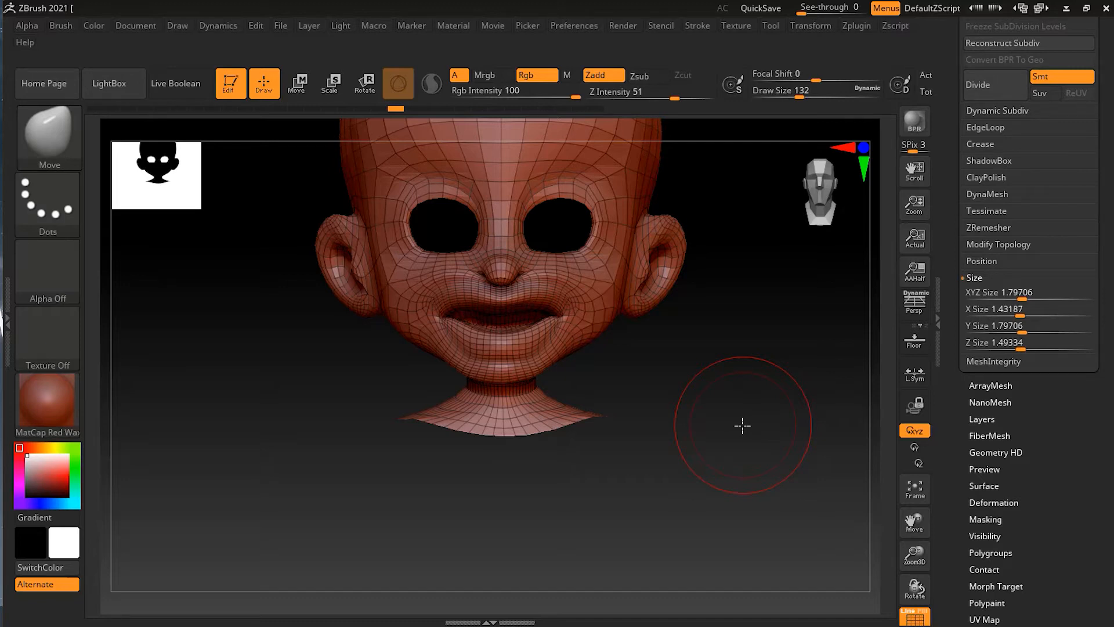
pyautogui.scroll(2, 1088, 354)
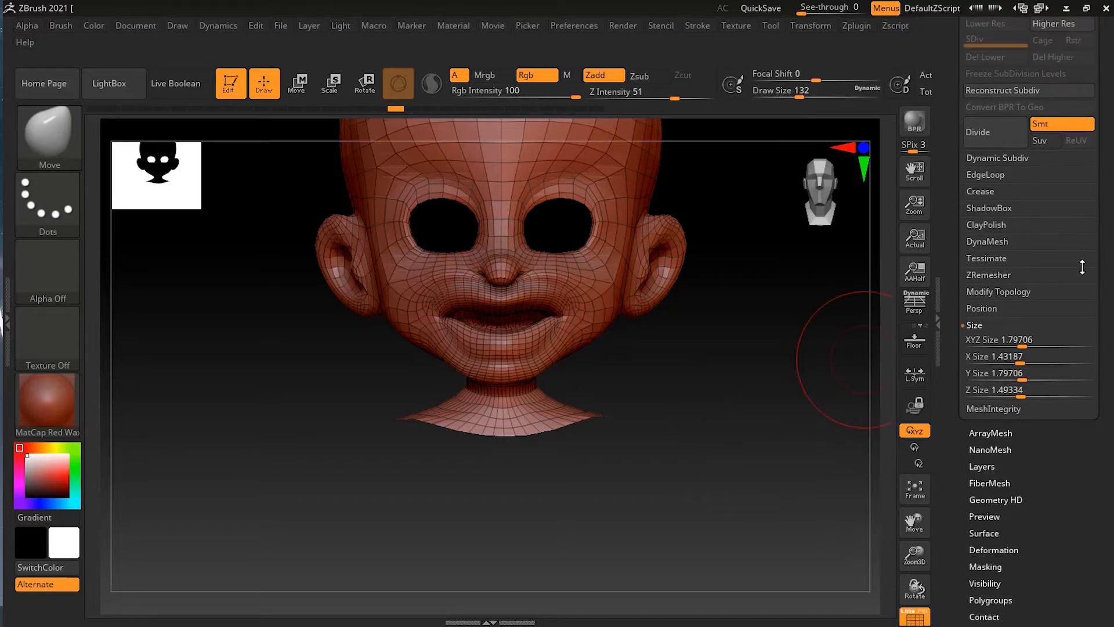
pyautogui.scroll(5, 1004, 131)
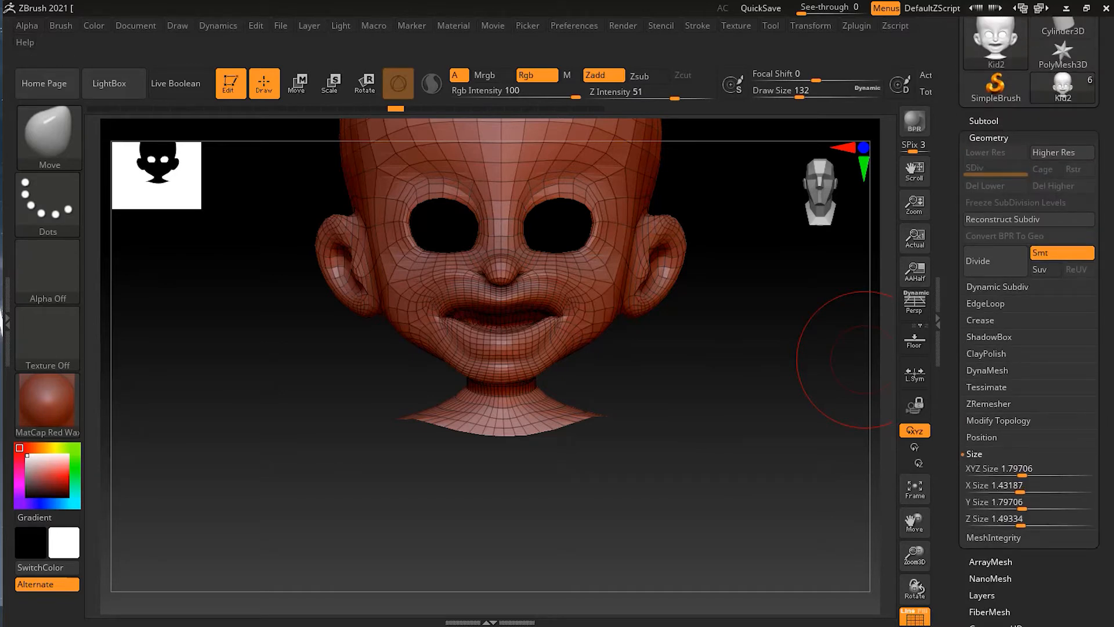
pyautogui.click(986, 371)
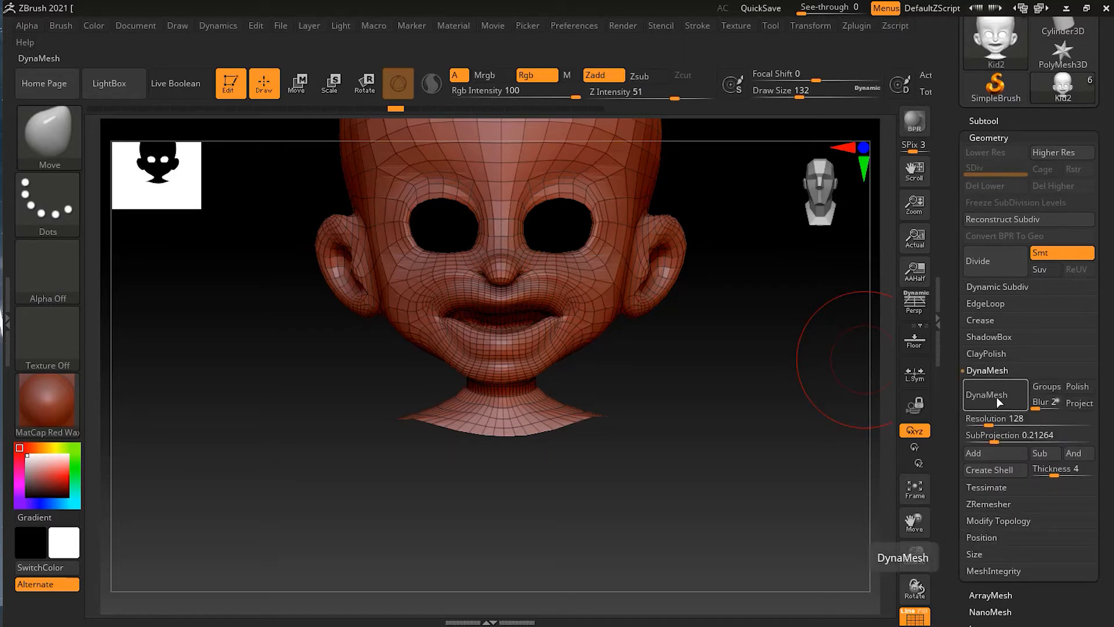
pyautogui.click(997, 395)
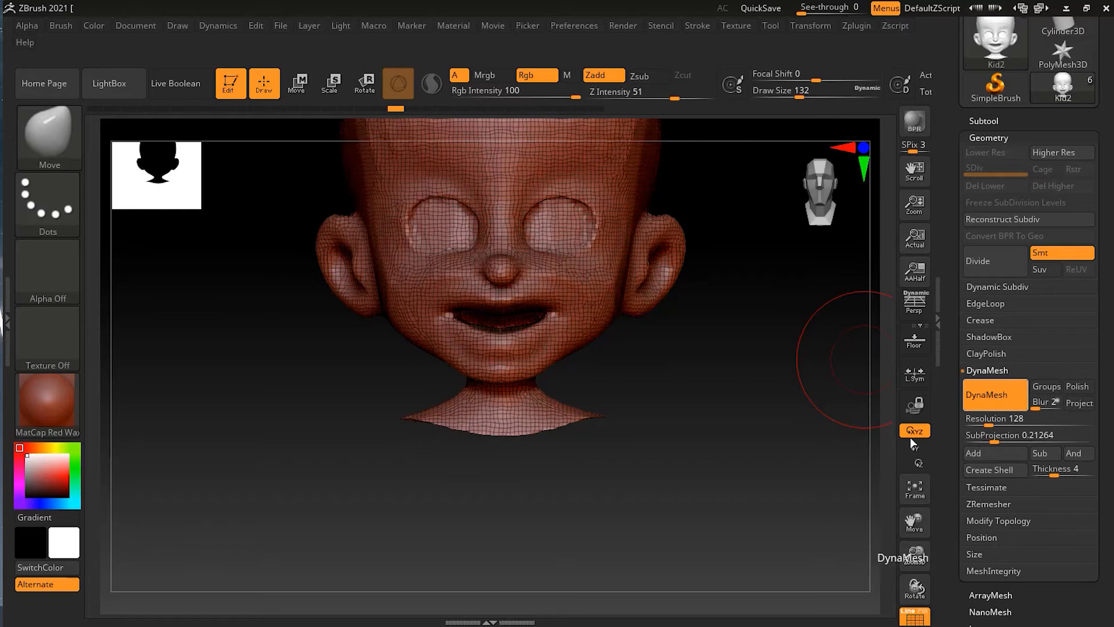
# Pull the base of the remeshed neck outward on both sides to form wide, sloping shoulders
pyautogui.moveTo(611, 502); pyautogui.dragTo(638, 510)
pyautogui.keyDown('alt'); pyautogui.moveTo(709, 414); pyautogui.dragTo(752, 418); pyautogui.keyUp('alt')
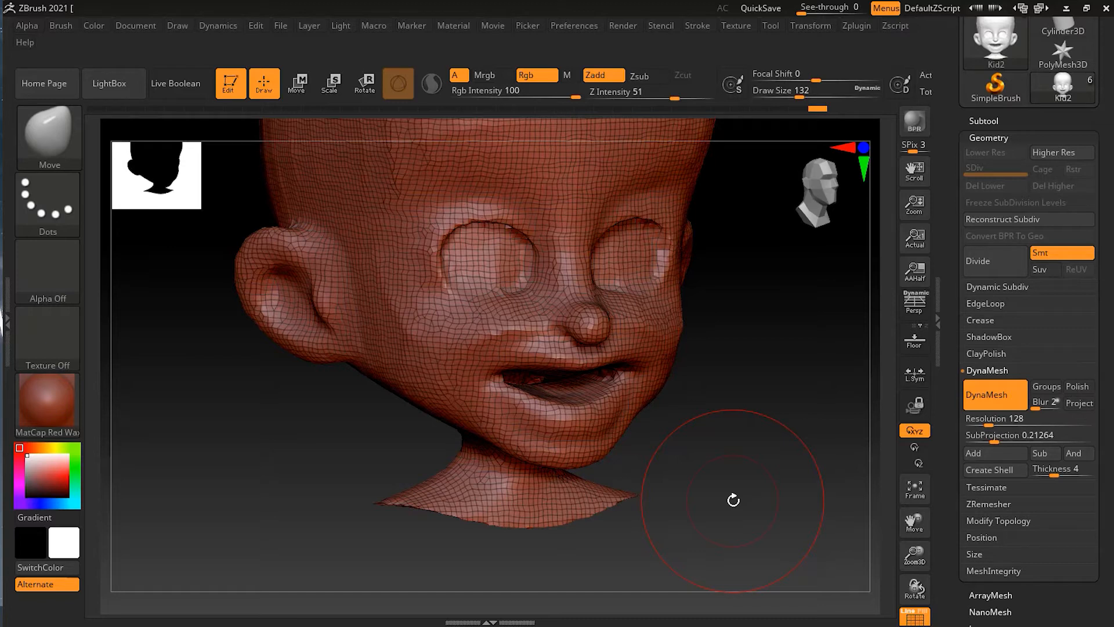
pyautogui.moveTo(647, 545)
pyautogui.mouseDown()
pyautogui.moveTo(654, 557)
pyautogui.moveTo(616, 559)
pyautogui.moveTo(618, 477)
pyautogui.moveTo(838, 492)
pyautogui.moveTo(754, 537)
pyautogui.moveTo(794, 517)
pyautogui.moveTo(774, 508)
pyautogui.mouseUp()
pyautogui.moveTo(713, 499)
pyautogui.mouseDown()
pyautogui.moveTo(445, 423)
pyautogui.moveTo(467, 423)
pyautogui.mouseUp()
pyautogui.moveTo(561, 420)
pyautogui.mouseDown()
pyautogui.moveTo(579, 443)
pyautogui.moveTo(604, 423)
pyautogui.mouseUp()
pyautogui.moveTo(684, 423)
pyautogui.mouseDown()
pyautogui.moveTo(771, 363)
pyautogui.moveTo(716, 415)
pyautogui.moveTo(719, 385)
pyautogui.moveTo(691, 401)
pyautogui.moveTo(653, 375)
pyautogui.moveTo(667, 328)
pyautogui.moveTo(696, 348)
pyautogui.moveTo(671, 249)
pyautogui.moveTo(714, 274)
pyautogui.moveTo(637, 389)
pyautogui.mouseUp()
pyautogui.moveTo(698, 412); pyautogui.dragTo(728, 393)
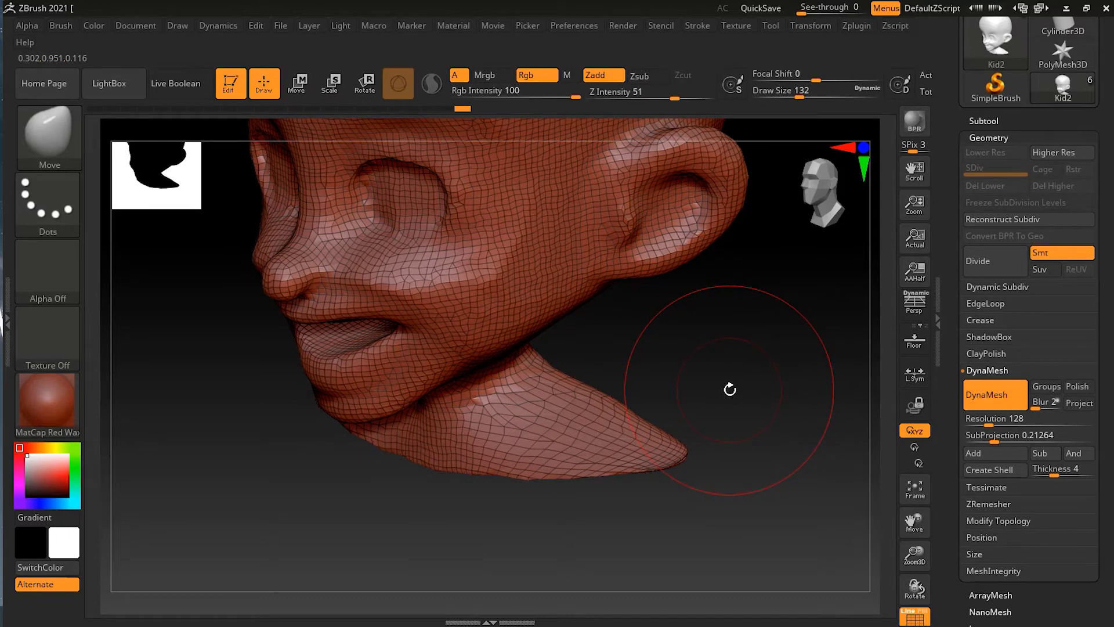
# Recalculate the DynaMesh to even out the stretched polygons on the neck and shoulders
pyautogui.press('ctrl')
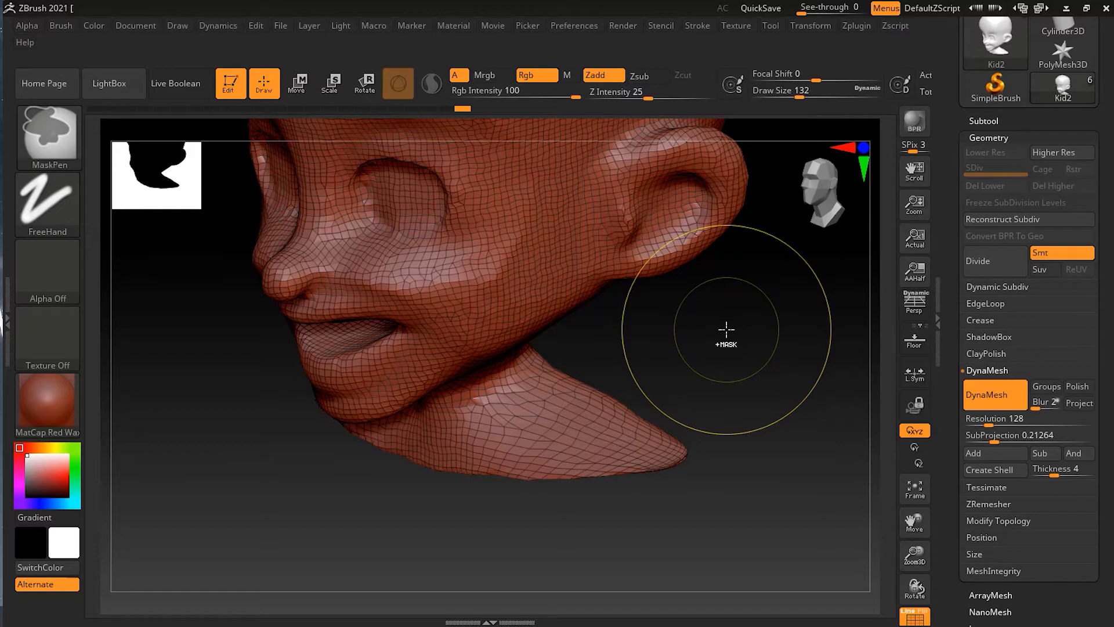
pyautogui.keyDown('ctrl'); pyautogui.moveTo(709, 318); pyautogui.dragTo(793, 371); pyautogui.keyUp('ctrl')
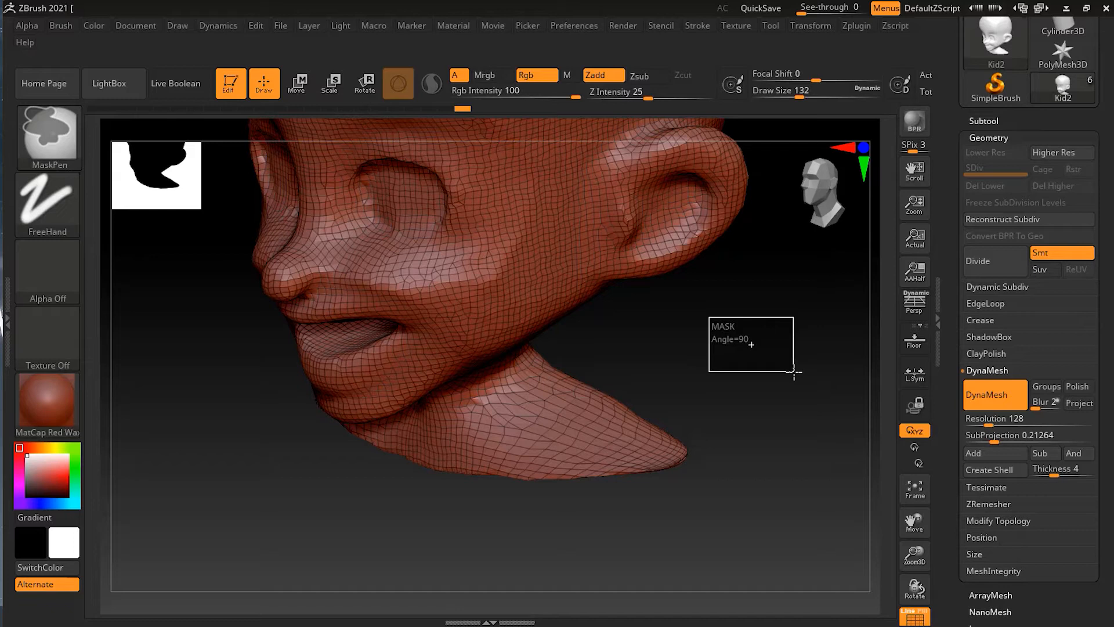
pyautogui.moveTo(793, 371)
pyautogui.keyDown('ctrl'); pyautogui.mouseDown()
pyautogui.moveTo(759, 348)
pyautogui.moveTo(778, 363)
pyautogui.mouseUp(); pyautogui.keyUp('ctrl')
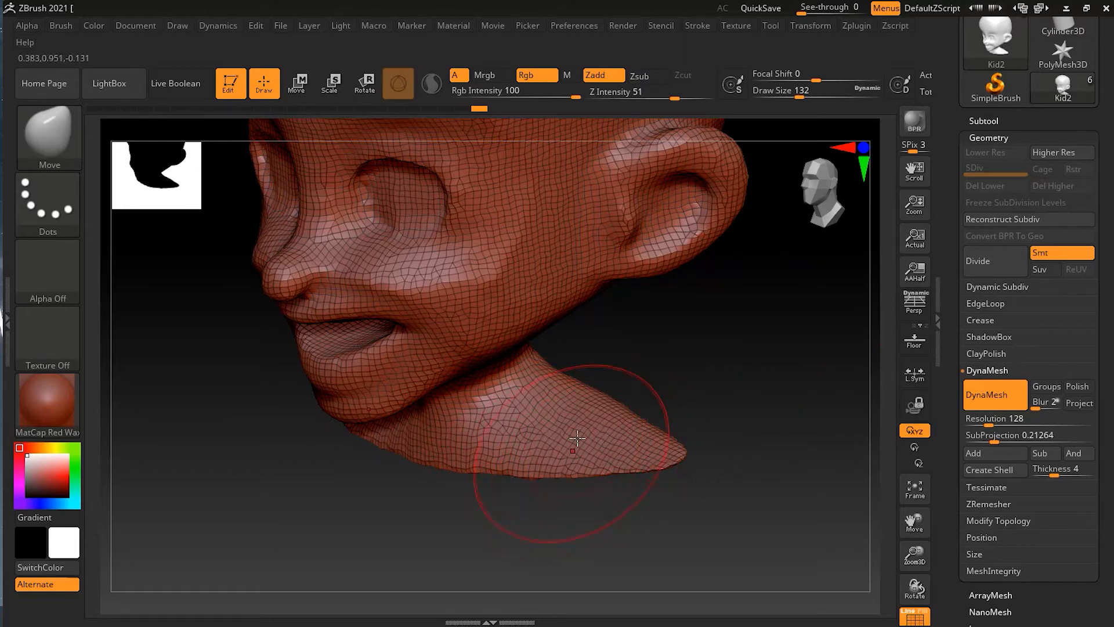
# Inspect the recalculated neck and shoulder mesh from three-quarter, front and low viewpoints
pyautogui.moveTo(727, 402); pyautogui.dragTo(746, 378)
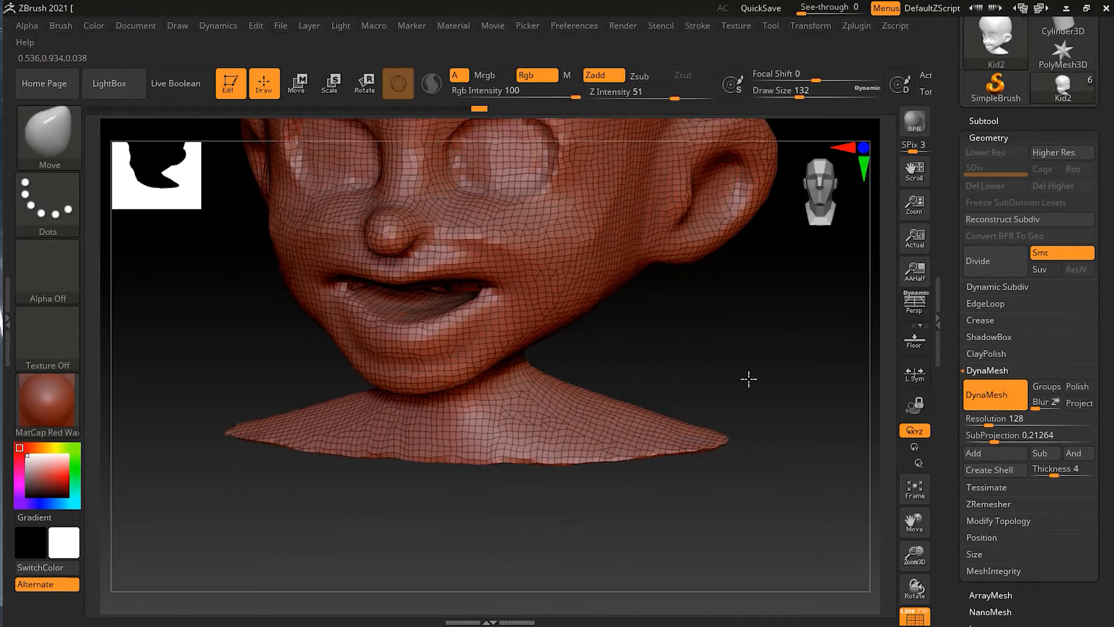
pyautogui.moveTo(679, 512)
pyautogui.mouseDown()
pyautogui.moveTo(714, 458)
pyautogui.moveTo(679, 513)
pyautogui.mouseUp()
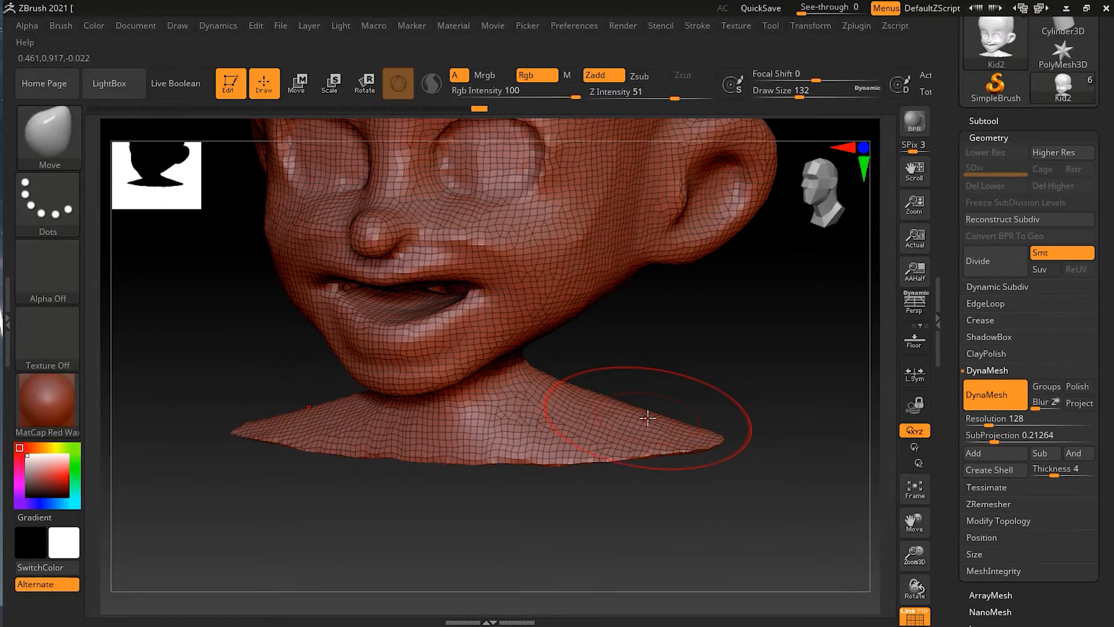
pyautogui.moveTo(700, 374); pyautogui.dragTo(698, 381)
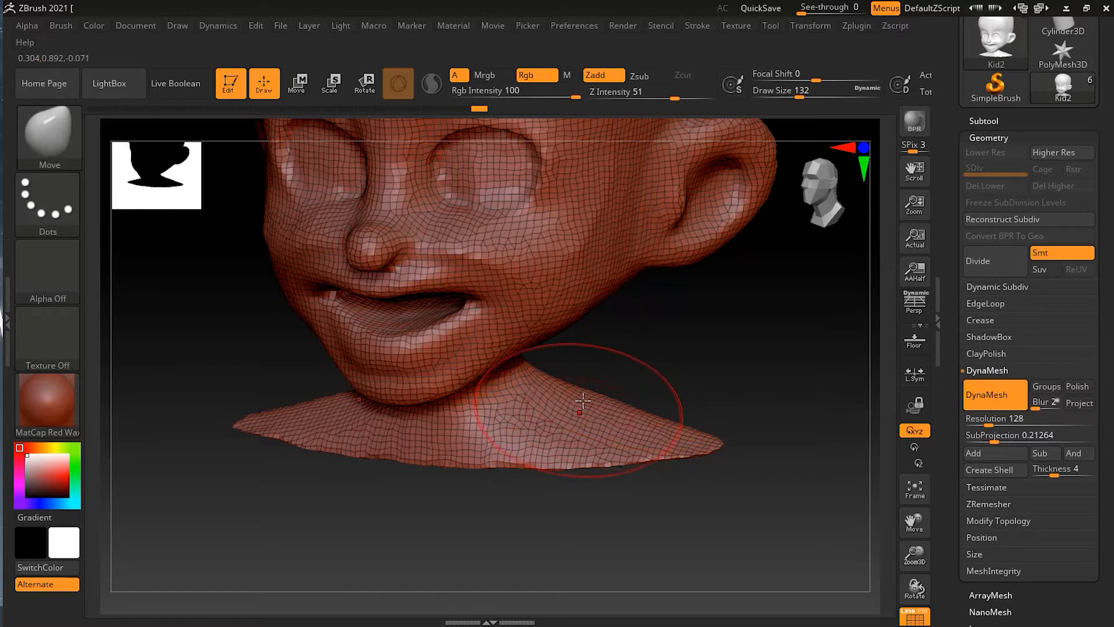
pyautogui.moveTo(580, 412); pyautogui.dragTo(589, 386)
pyautogui.keyDown('shift'); pyautogui.moveTo(747, 387); pyautogui.dragTo(759, 368); pyautogui.keyUp('shift')
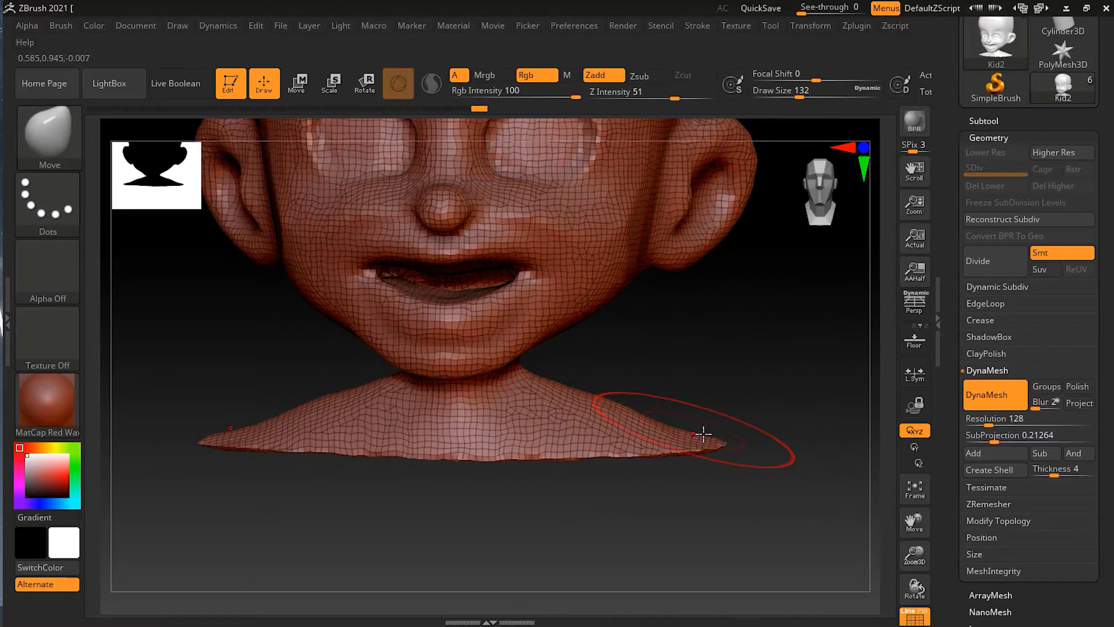
pyautogui.moveTo(689, 457); pyautogui.dragTo(641, 463)
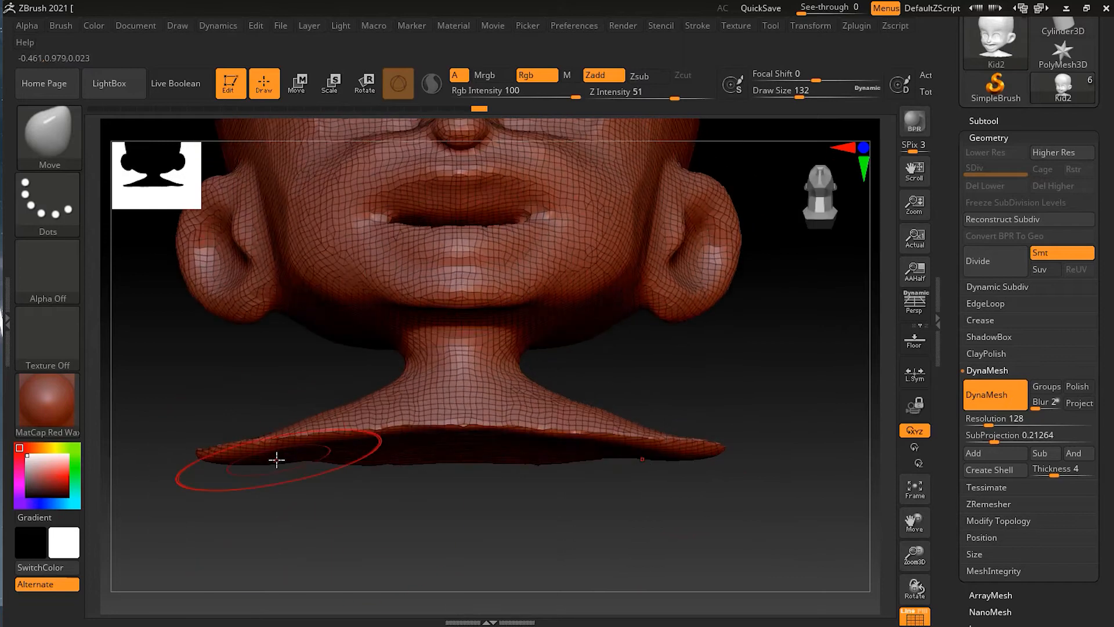
# Pull the lower edge of the shoulders downward to begin the chest, and recalculate the DynaMesh to even out the stretched polygons
pyautogui.moveTo(279, 457); pyautogui.dragTo(273, 517)
pyautogui.moveTo(374, 464); pyautogui.dragTo(383, 500)
pyautogui.moveTo(438, 465); pyautogui.dragTo(458, 487)
pyautogui.moveTo(523, 521); pyautogui.dragTo(749, 520)
pyautogui.moveTo(537, 460)
pyautogui.mouseDown()
pyautogui.moveTo(557, 480)
pyautogui.moveTo(513, 488)
pyautogui.mouseUp()
pyautogui.moveTo(661, 525)
pyautogui.mouseDown()
pyautogui.moveTo(597, 529)
pyautogui.moveTo(571, 549)
pyautogui.mouseUp()
pyautogui.moveTo(374, 484); pyautogui.dragTo(367, 506)
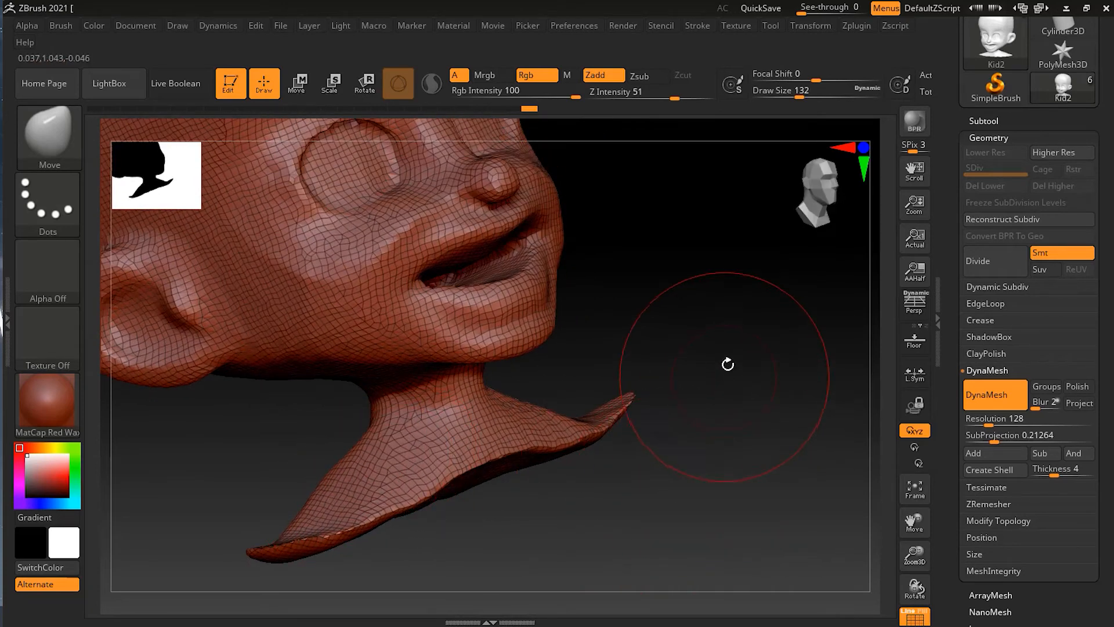
pyautogui.keyDown('ctrl'); pyautogui.moveTo(709, 316); pyautogui.dragTo(760, 376); pyautogui.keyUp('ctrl')
# Lengthen the chest and the side below the shoulder further downward with the Move brush, and update the DynaMesh
pyautogui.moveTo(761, 455)
pyautogui.mouseDown()
pyautogui.moveTo(716, 493)
pyautogui.moveTo(715, 513)
pyautogui.moveTo(723, 440)
pyautogui.moveTo(648, 469)
pyautogui.moveTo(672, 458)
pyautogui.moveTo(664, 416)
pyautogui.mouseUp()
pyautogui.moveTo(418, 426); pyautogui.dragTo(426, 502)
pyautogui.moveTo(496, 446)
pyautogui.mouseDown()
pyautogui.moveTo(507, 473)
pyautogui.moveTo(472, 500)
pyautogui.moveTo(480, 525)
pyautogui.mouseUp()
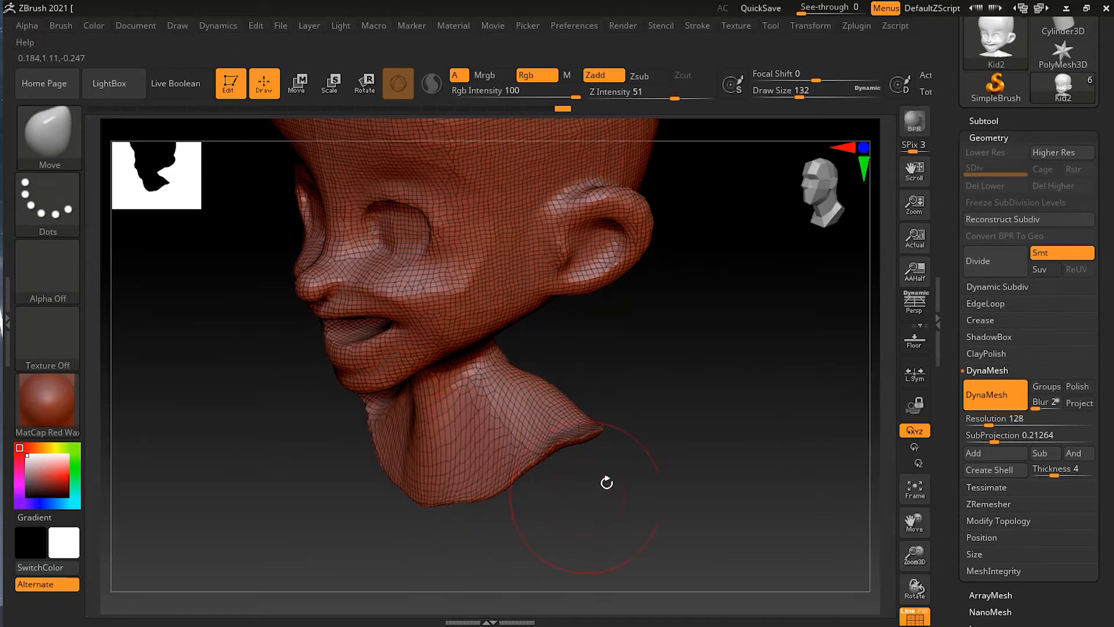
pyautogui.keyDown('ctrl'); pyautogui.moveTo(669, 342); pyautogui.dragTo(748, 425); pyautogui.keyUp('ctrl')
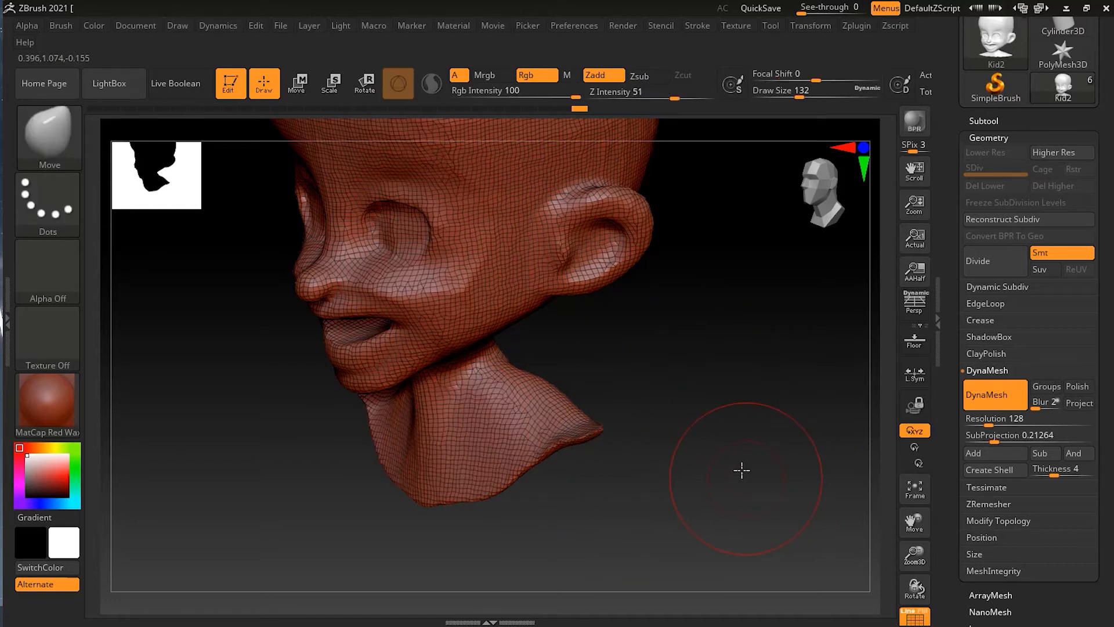
# Lift the shoulder tips slightly, and reshape the slopes between neck and shoulders with the Move brush at draw size 68
pyautogui.moveTo(742, 470); pyautogui.dragTo(512, 455)
pyautogui.moveTo(590, 501)
pyautogui.mouseDown()
pyautogui.moveTo(632, 505)
pyautogui.moveTo(530, 487)
pyautogui.moveTo(557, 514)
pyautogui.mouseUp()
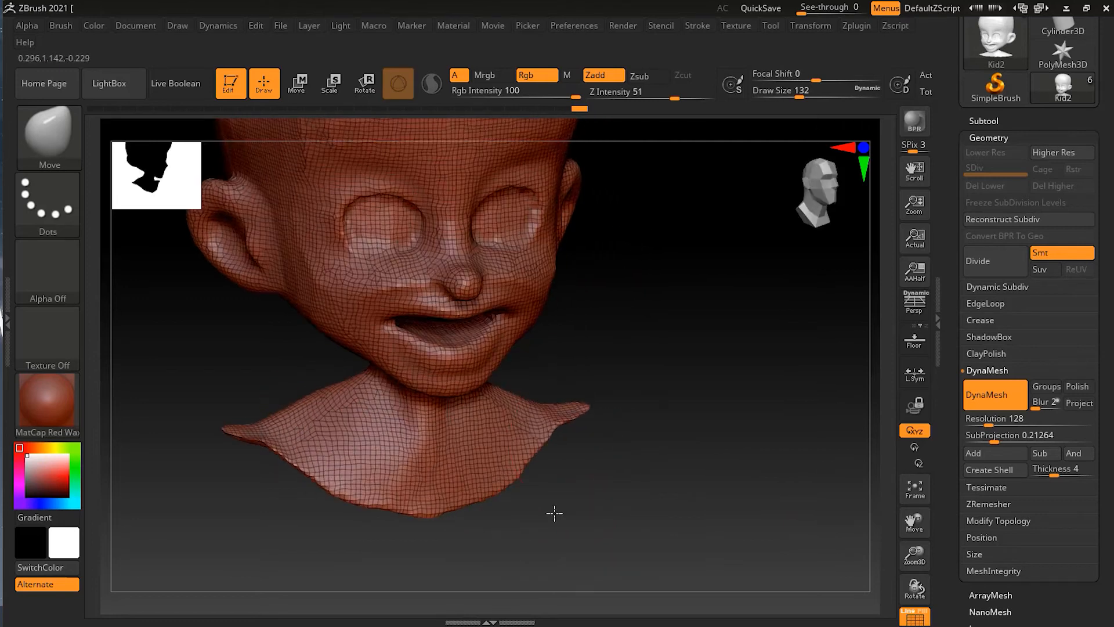
pyautogui.moveTo(565, 394); pyautogui.dragTo(569, 391)
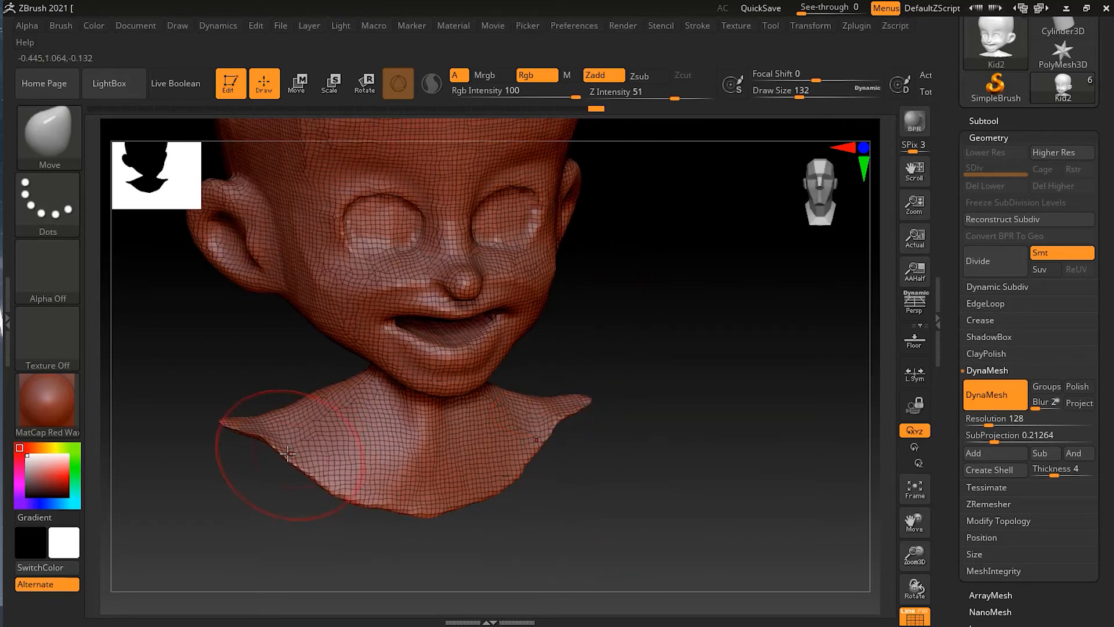
pyautogui.press('s')
pyautogui.moveTo(297, 419); pyautogui.dragTo(264, 418)
pyautogui.moveTo(319, 442)
pyautogui.mouseDown()
pyautogui.moveTo(270, 400)
pyautogui.moveTo(280, 425)
pyautogui.moveTo(332, 390)
pyautogui.mouseUp()
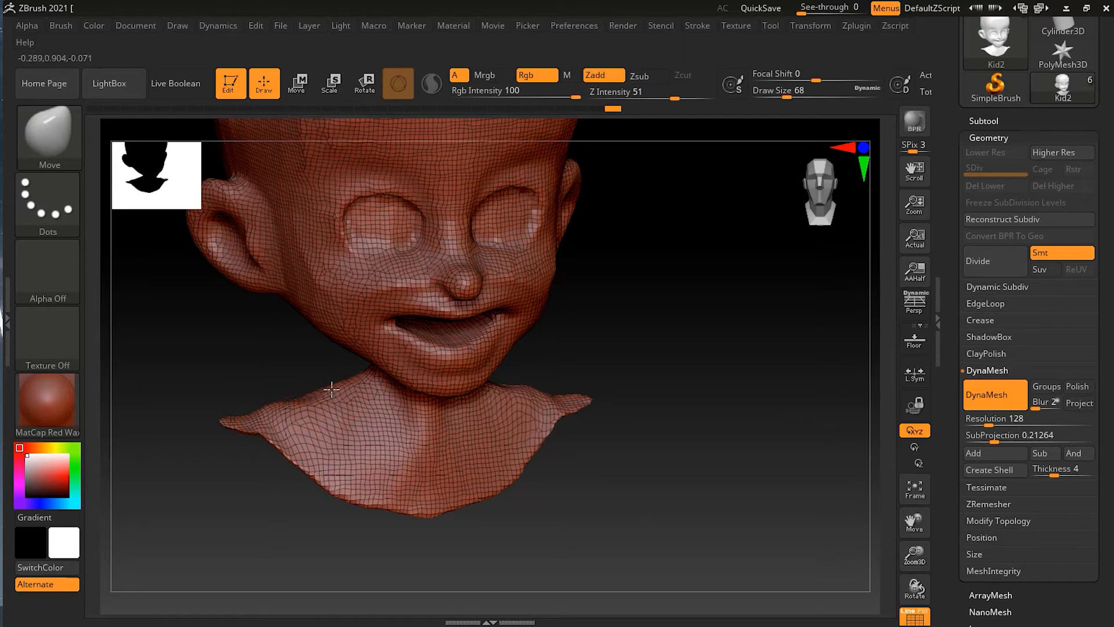
pyautogui.moveTo(653, 449)
pyautogui.mouseDown()
pyautogui.moveTo(629, 442)
pyautogui.moveTo(567, 468)
pyautogui.moveTo(559, 485)
pyautogui.moveTo(617, 475)
pyautogui.moveTo(679, 426)
pyautogui.mouseUp()
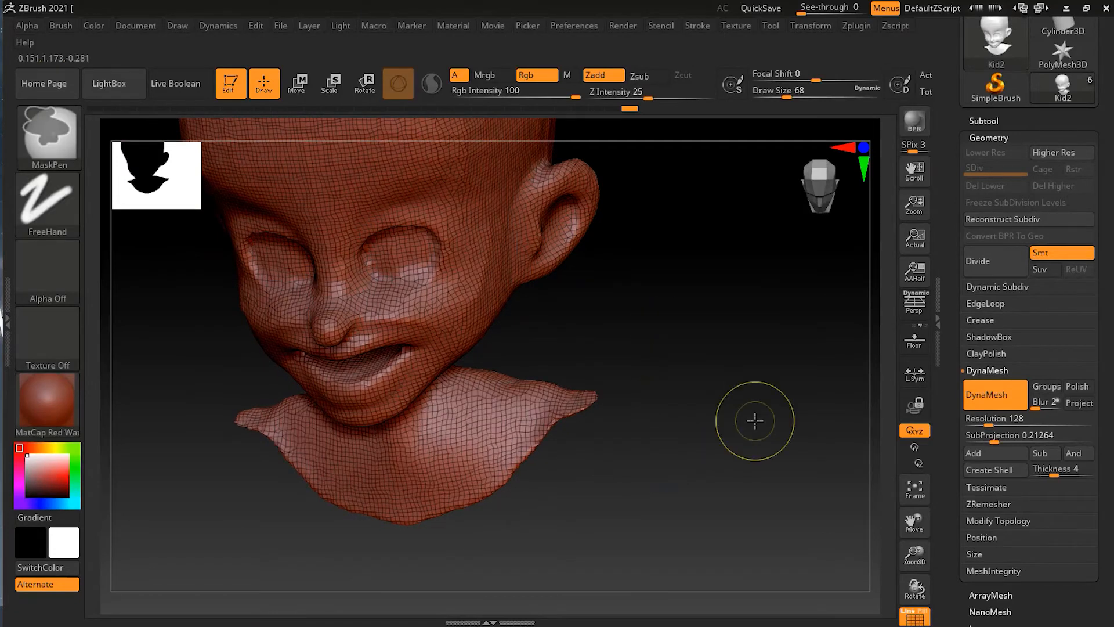
pyautogui.moveTo(714, 447)
pyautogui.mouseDown()
pyautogui.moveTo(734, 420)
pyautogui.moveTo(744, 445)
pyautogui.moveTo(682, 458)
pyautogui.moveTo(736, 438)
pyautogui.moveTo(691, 463)
pyautogui.moveTo(637, 470)
pyautogui.moveTo(693, 440)
pyautogui.moveTo(691, 453)
pyautogui.moveTo(713, 458)
pyautogui.moveTo(738, 493)
pyautogui.moveTo(694, 497)
pyautogui.moveTo(649, 441)
pyautogui.moveTo(751, 430)
pyautogui.moveTo(702, 402)
pyautogui.moveTo(719, 430)
pyautogui.moveTo(741, 430)
pyautogui.moveTo(714, 440)
pyautogui.moveTo(740, 447)
pyautogui.mouseUp()
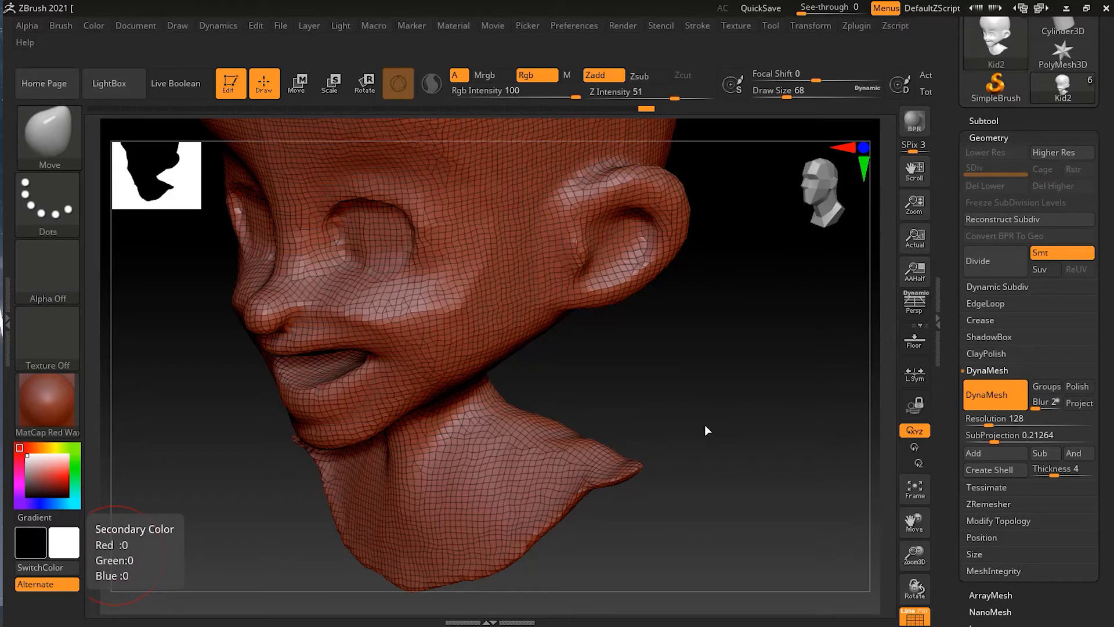
# Pull the chest's lower edge far down into a point using the Move brush at draw size 154 and Z Intensity 66
pyautogui.moveTo(702, 419)
pyautogui.mouseDown()
pyautogui.moveTo(713, 410)
pyautogui.moveTo(629, 430)
pyautogui.moveTo(751, 432)
pyautogui.moveTo(669, 433)
pyautogui.mouseUp()
pyautogui.press('s')
pyautogui.moveTo(406, 510); pyautogui.dragTo(415, 510)
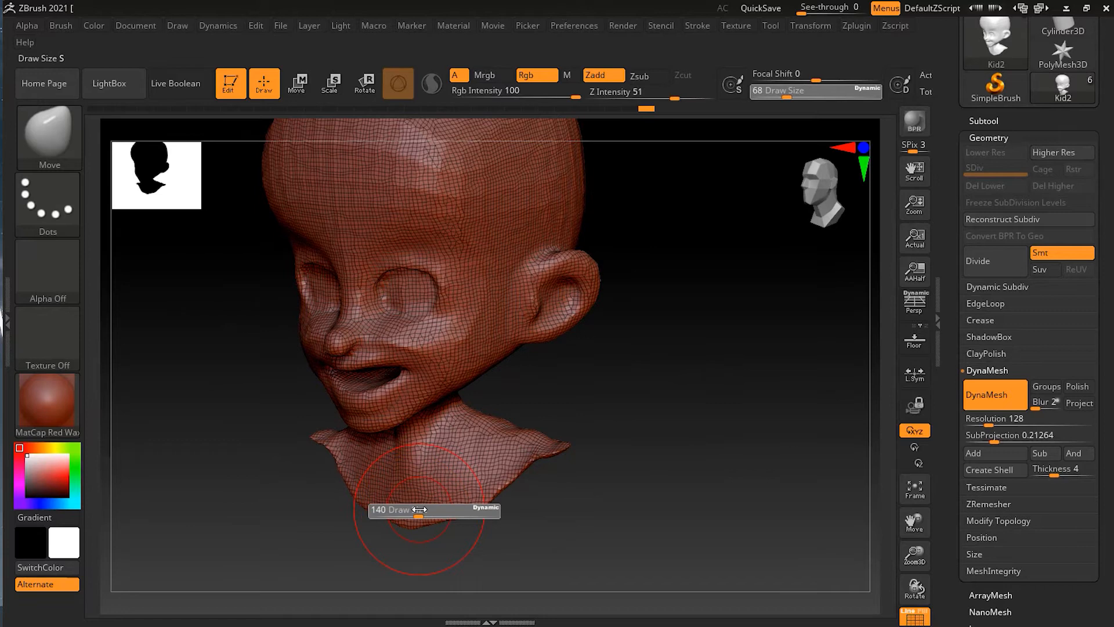
pyautogui.moveTo(673, 97); pyautogui.dragTo(691, 97)
pyautogui.moveTo(698, 364); pyautogui.dragTo(440, 552)
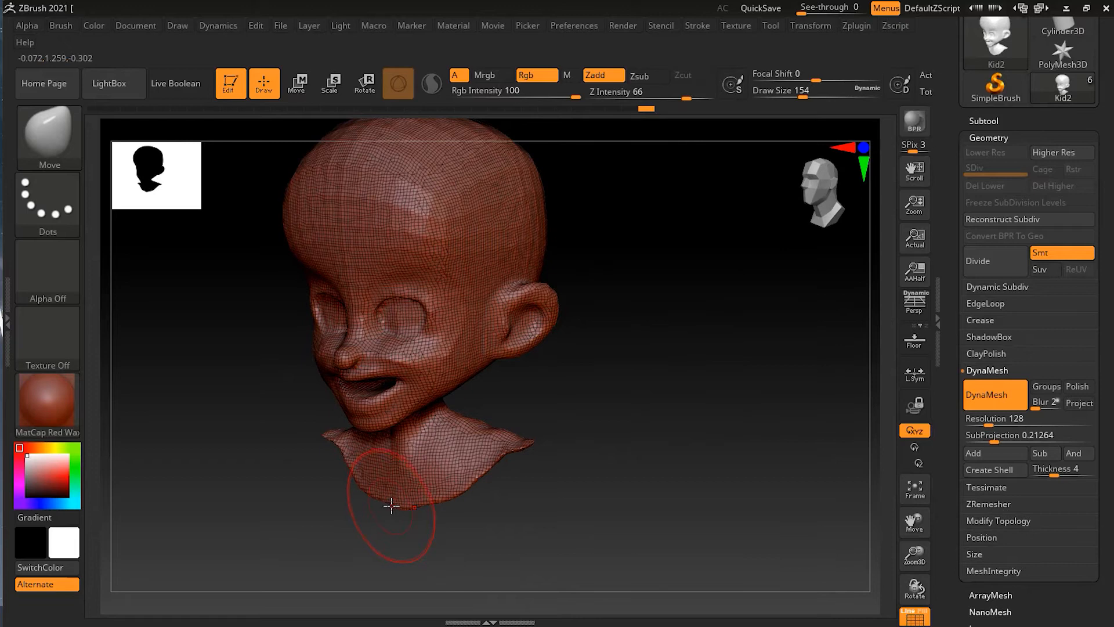
pyautogui.moveTo(392, 506); pyautogui.dragTo(386, 584)
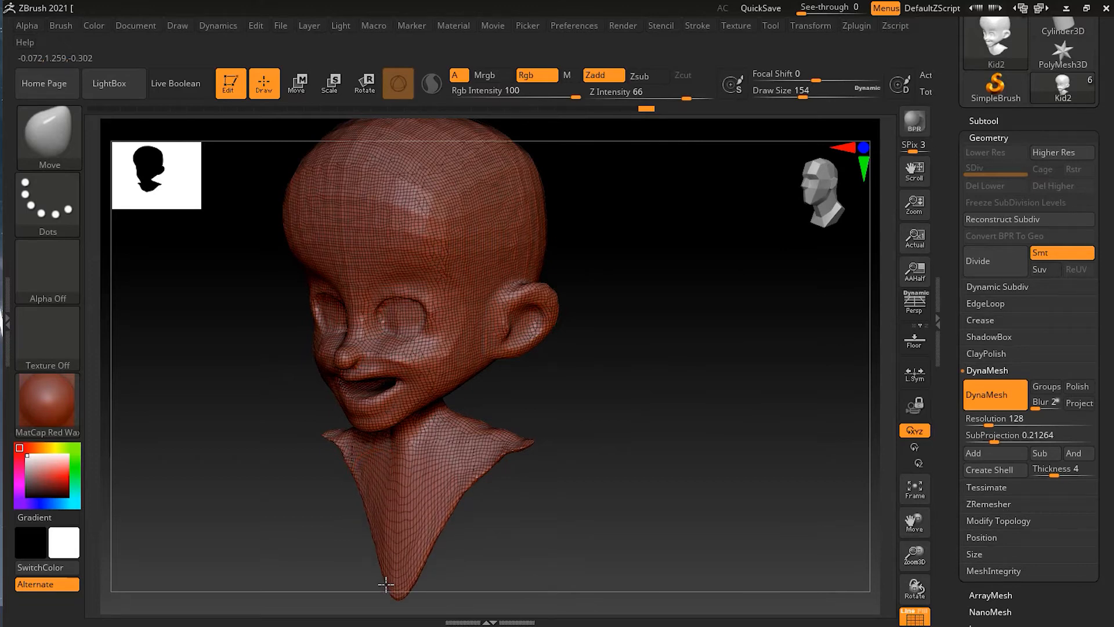
# Widen and smooth the stretched chest into a long, rounded torso shape, and recalculate the DynaMesh
pyautogui.moveTo(603, 502)
pyautogui.mouseDown()
pyautogui.moveTo(607, 443)
pyautogui.moveTo(641, 437)
pyautogui.moveTo(514, 423)
pyautogui.moveTo(517, 403)
pyautogui.moveTo(532, 423)
pyautogui.moveTo(490, 451)
pyautogui.moveTo(511, 473)
pyautogui.moveTo(639, 415)
pyautogui.moveTo(458, 432)
pyautogui.moveTo(419, 424)
pyautogui.moveTo(423, 444)
pyautogui.moveTo(398, 378)
pyautogui.mouseUp()
pyautogui.moveTo(642, 390); pyautogui.dragTo(609, 400)
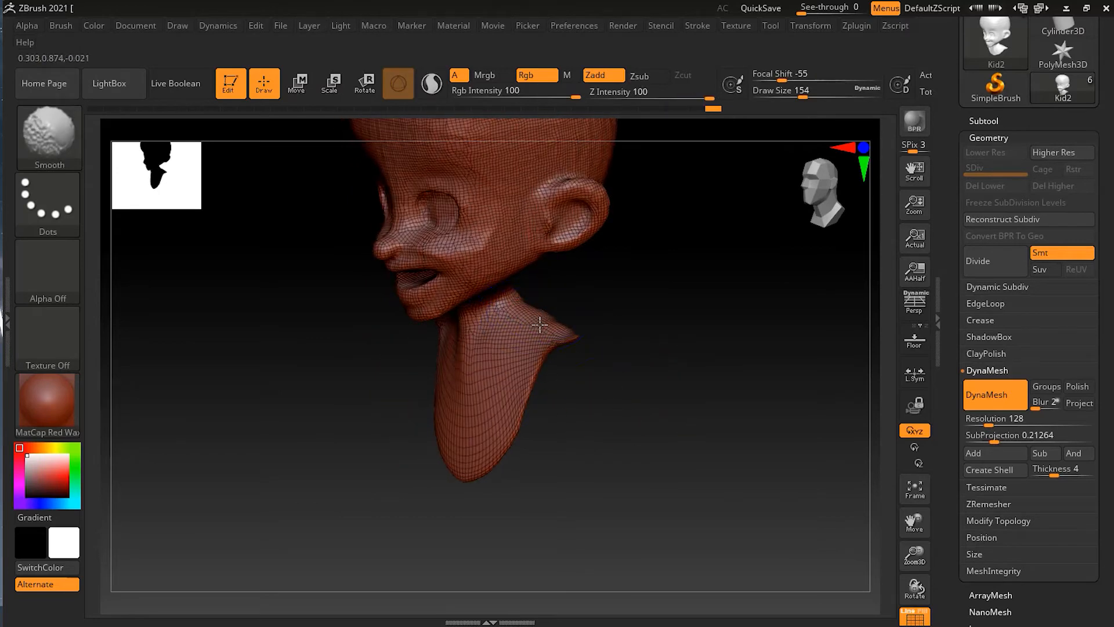
pyautogui.moveTo(665, 429); pyautogui.dragTo(733, 443)
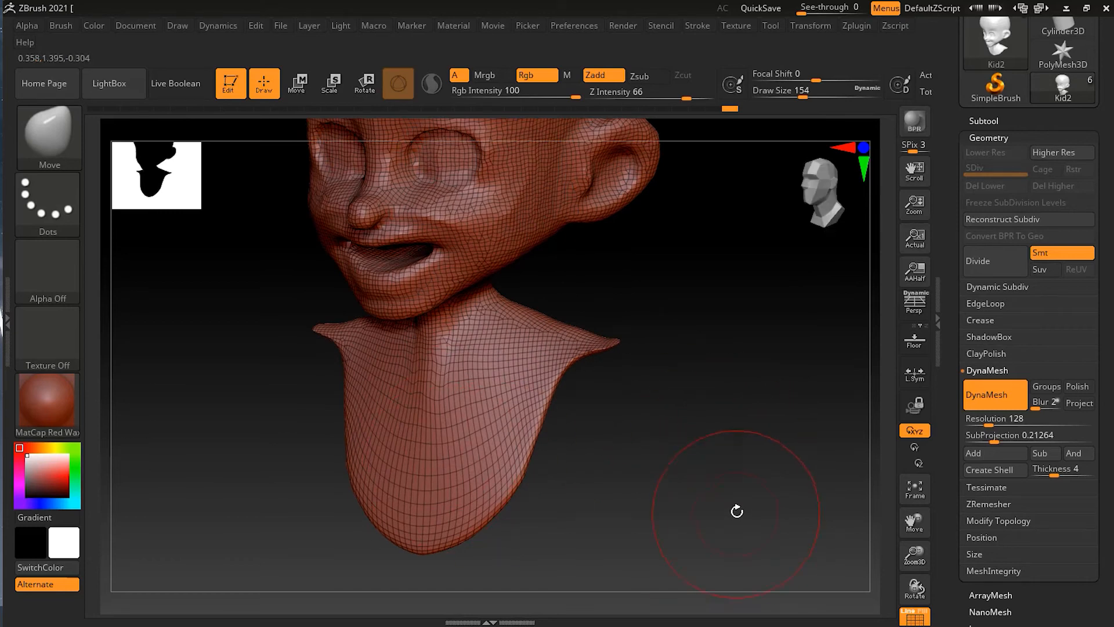
pyautogui.keyDown('ctrl'); pyautogui.moveTo(702, 313); pyautogui.dragTo(758, 373); pyautogui.keyUp('ctrl')
pyautogui.moveTo(696, 461)
pyautogui.mouseDown()
pyautogui.moveTo(599, 465)
pyautogui.moveTo(720, 454)
pyautogui.moveTo(639, 485)
pyautogui.moveTo(684, 498)
pyautogui.moveTo(686, 510)
pyautogui.moveTo(707, 464)
pyautogui.moveTo(691, 463)
pyautogui.moveTo(729, 447)
pyautogui.moveTo(678, 464)
pyautogui.moveTo(659, 455)
pyautogui.moveTo(694, 455)
pyautogui.moveTo(679, 510)
pyautogui.moveTo(613, 523)
pyautogui.moveTo(600, 463)
pyautogui.moveTo(748, 448)
pyautogui.moveTo(647, 485)
pyautogui.moveTo(699, 432)
pyautogui.moveTo(686, 428)
pyautogui.moveTo(683, 457)
pyautogui.moveTo(691, 450)
pyautogui.mouseUp()
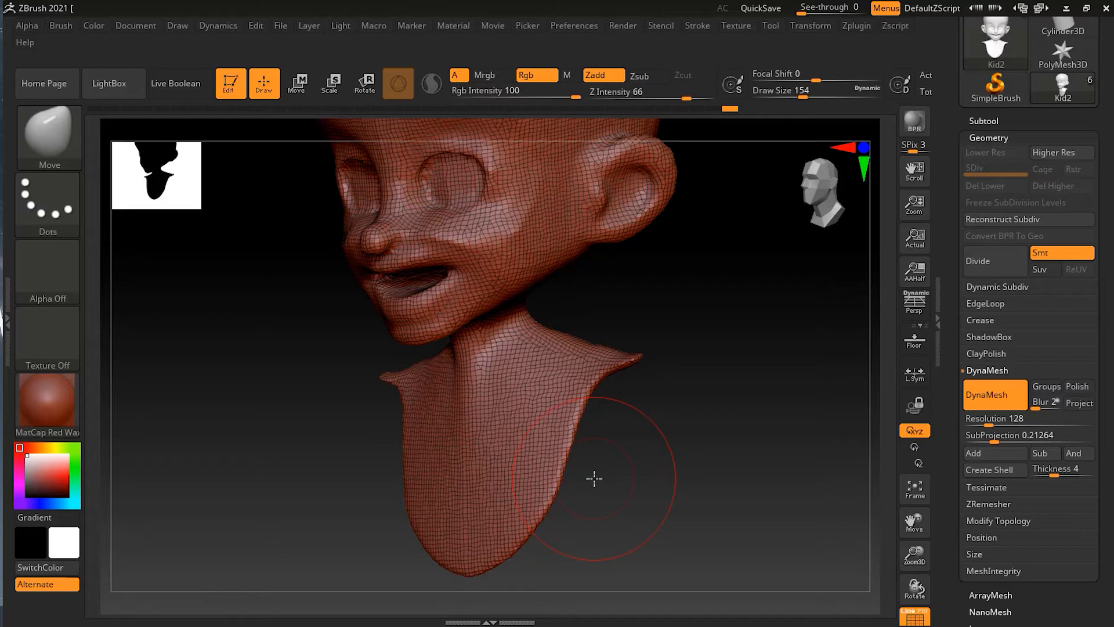
# Switch to the Clay brush and reduce its draw size to 20 for detail work on the face
pyautogui.press('b')
pyautogui.press('c')
pyautogui.press('l')
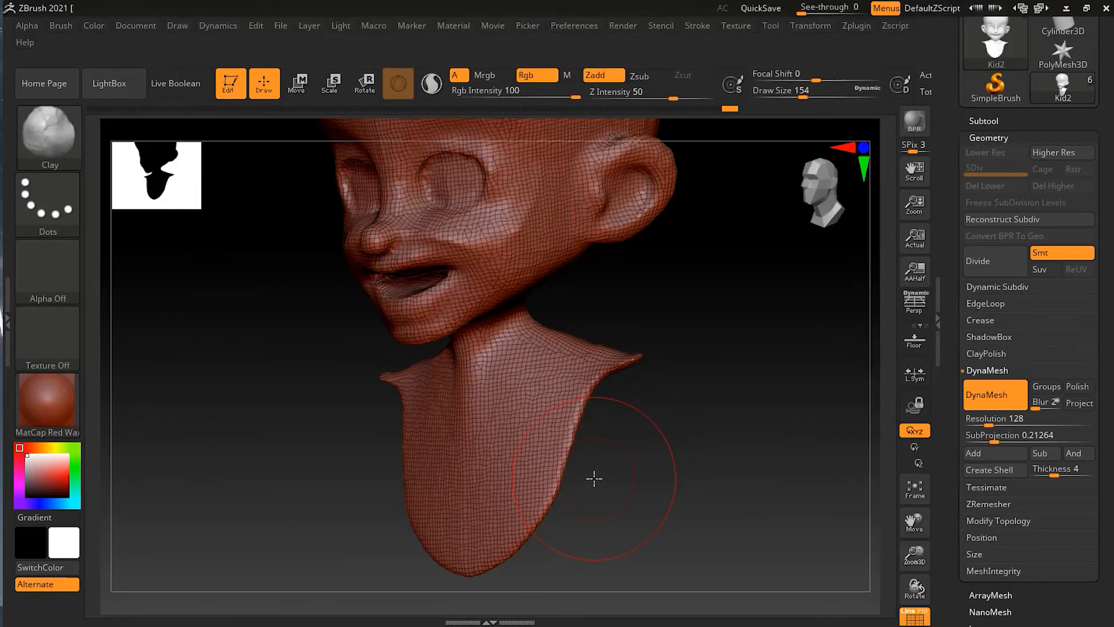
pyautogui.moveTo(612, 468)
pyautogui.keyDown('ctrl'); pyautogui.mouseDown(button='right')
pyautogui.moveTo(702, 455)
pyautogui.moveTo(716, 465)
pyautogui.moveTo(692, 482)
pyautogui.moveTo(711, 515)
pyautogui.moveTo(699, 437)
pyautogui.mouseUp(button='right'); pyautogui.keyUp('ctrl')
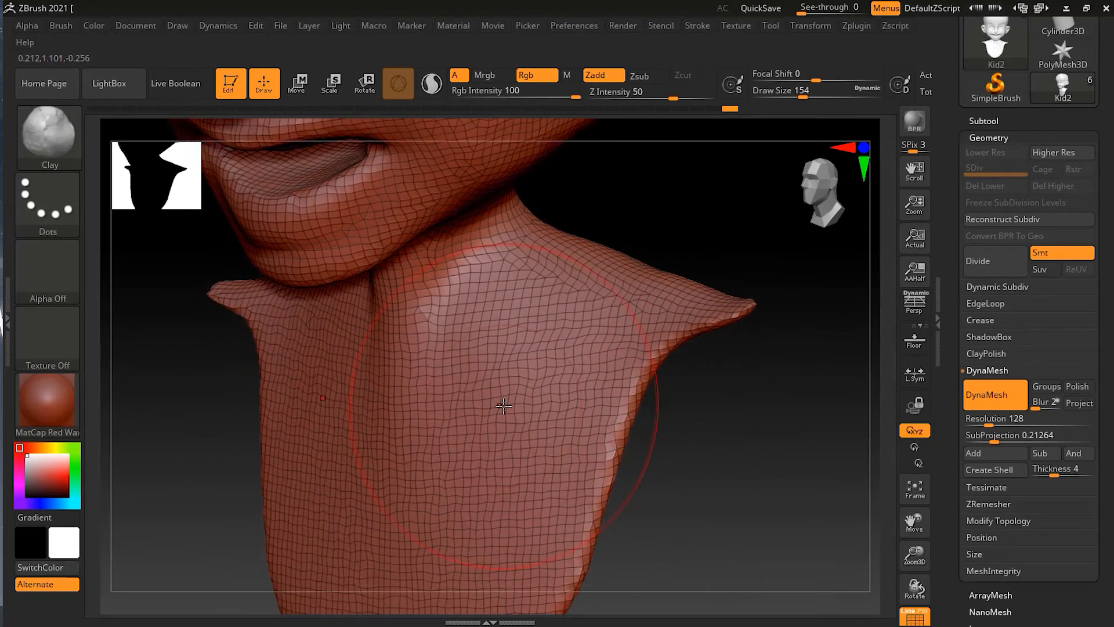
pyautogui.press('s')
pyautogui.moveTo(504, 406); pyautogui.dragTo(473, 406)
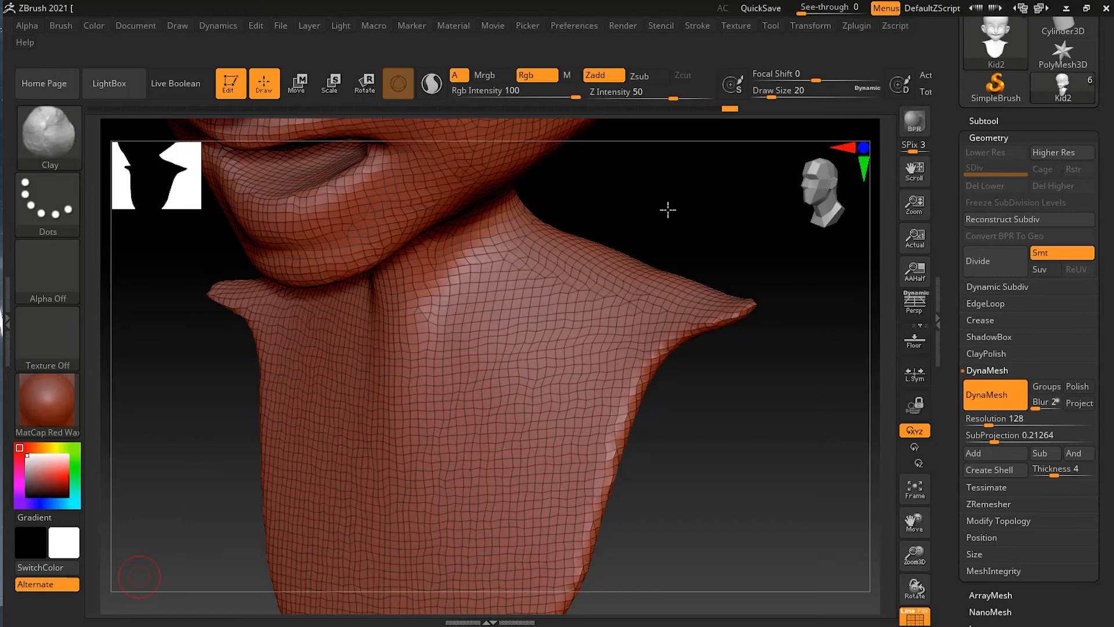
pyautogui.moveTo(668, 210); pyautogui.dragTo(730, 442)
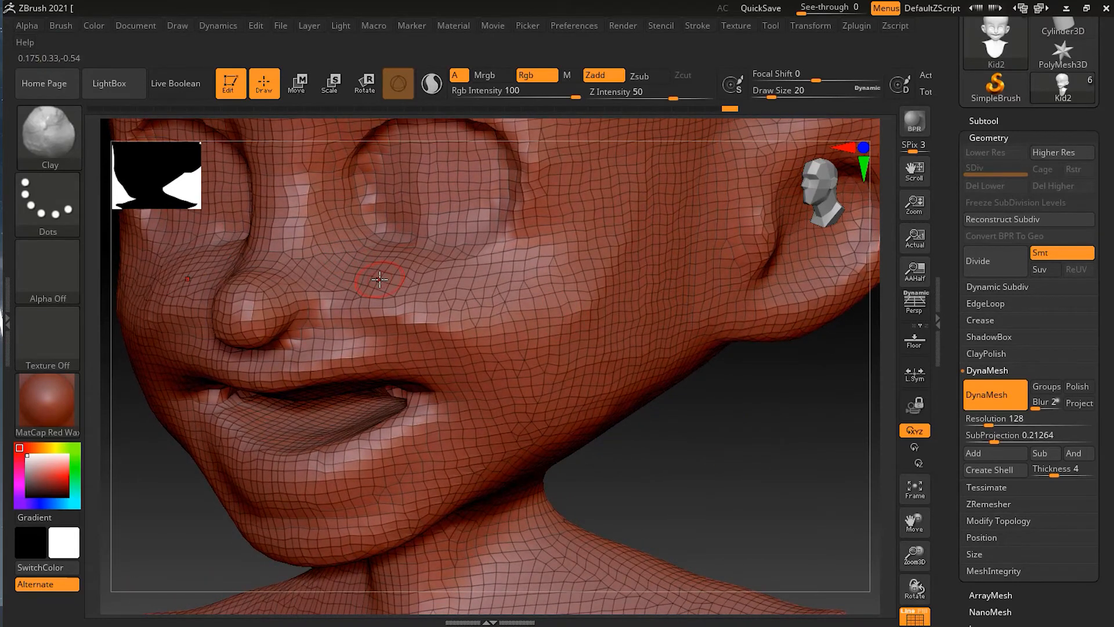
pyautogui.moveTo(803, 438); pyautogui.dragTo(781, 461)
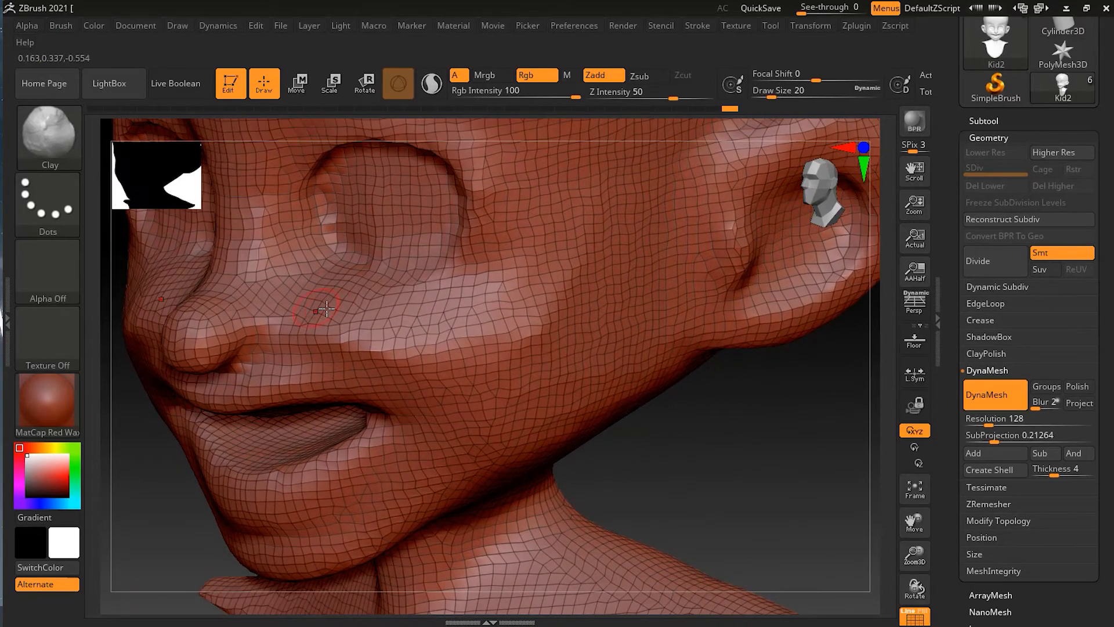
# Sculpt thin strokes across the cheek toward the jaw with the Clay brush at draw size 14, and recalculate the DynaMesh
pyautogui.press('s')
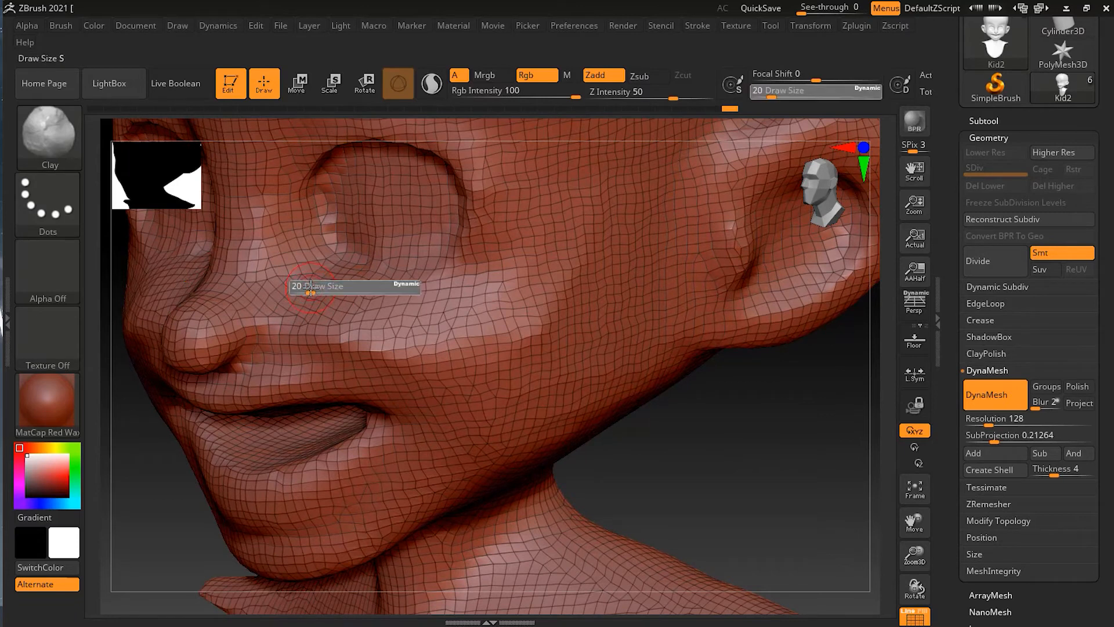
pyautogui.moveTo(308, 288); pyautogui.dragTo(308, 288)
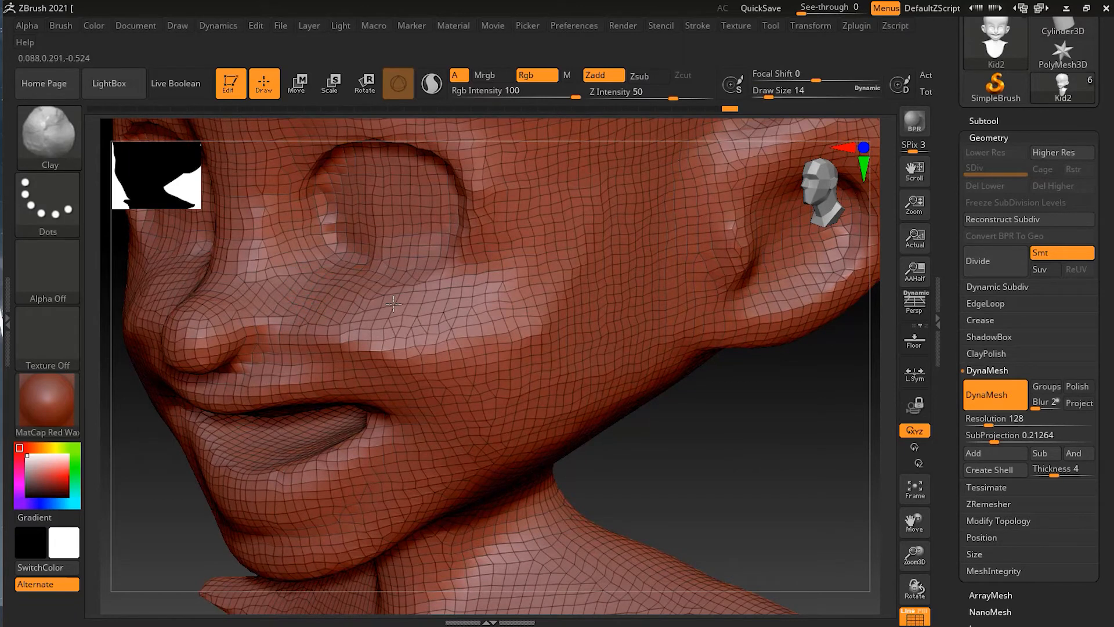
pyautogui.moveTo(527, 296)
pyautogui.mouseDown()
pyautogui.moveTo(441, 348)
pyautogui.moveTo(371, 324)
pyautogui.mouseUp()
pyautogui.moveTo(493, 319)
pyautogui.mouseDown()
pyautogui.moveTo(525, 242)
pyautogui.moveTo(438, 377)
pyautogui.mouseUp()
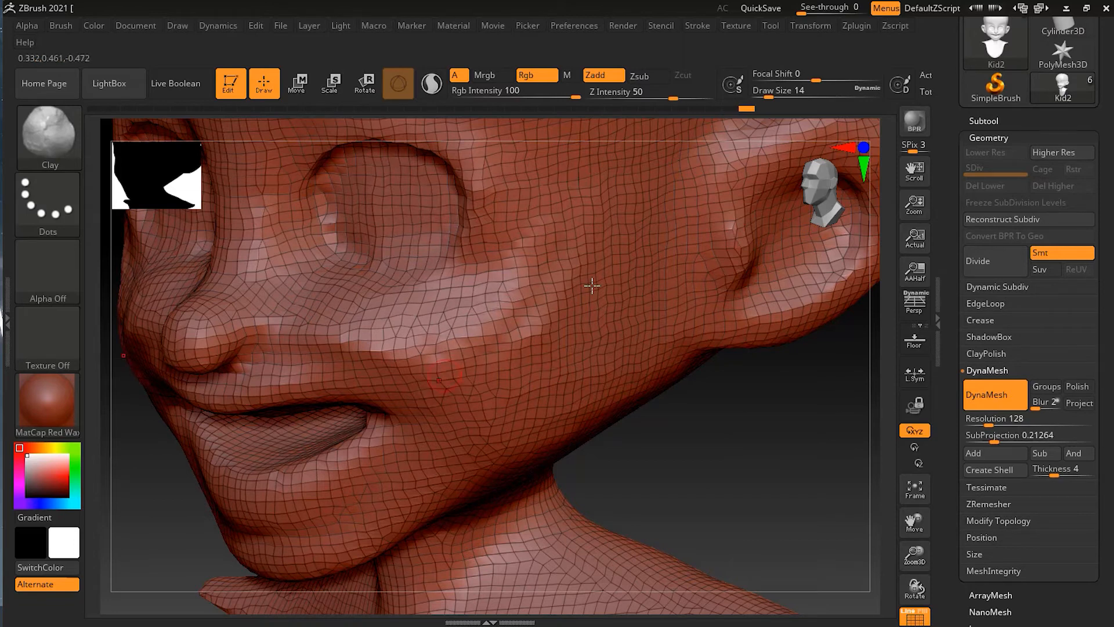
pyautogui.moveTo(562, 308)
pyautogui.mouseDown()
pyautogui.moveTo(523, 368)
pyautogui.moveTo(531, 343)
pyautogui.mouseUp()
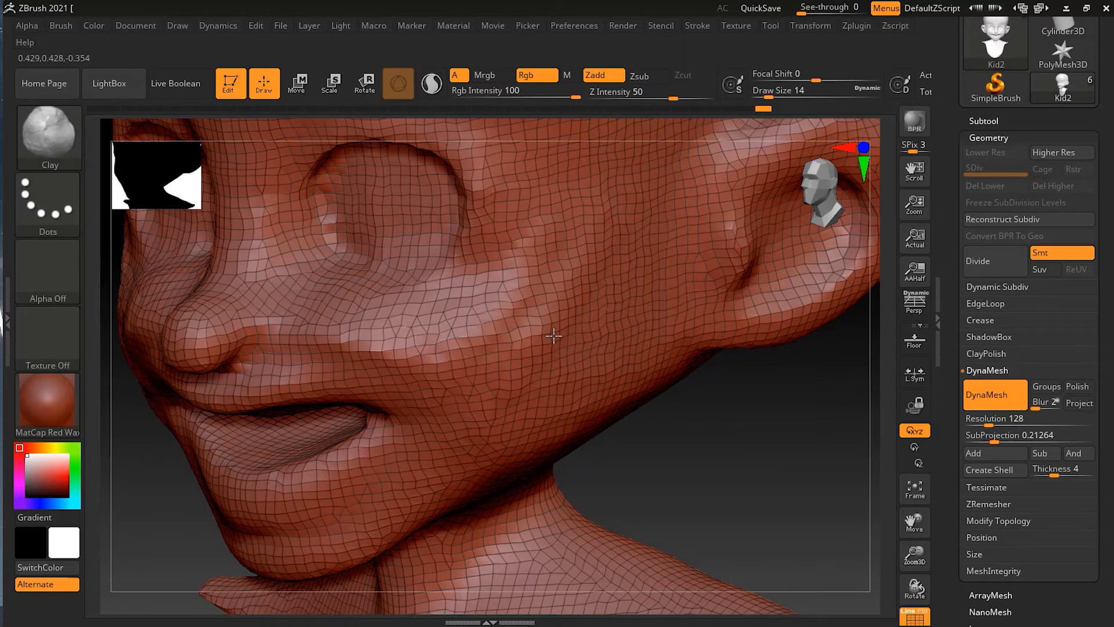
pyautogui.moveTo(609, 330); pyautogui.dragTo(500, 449)
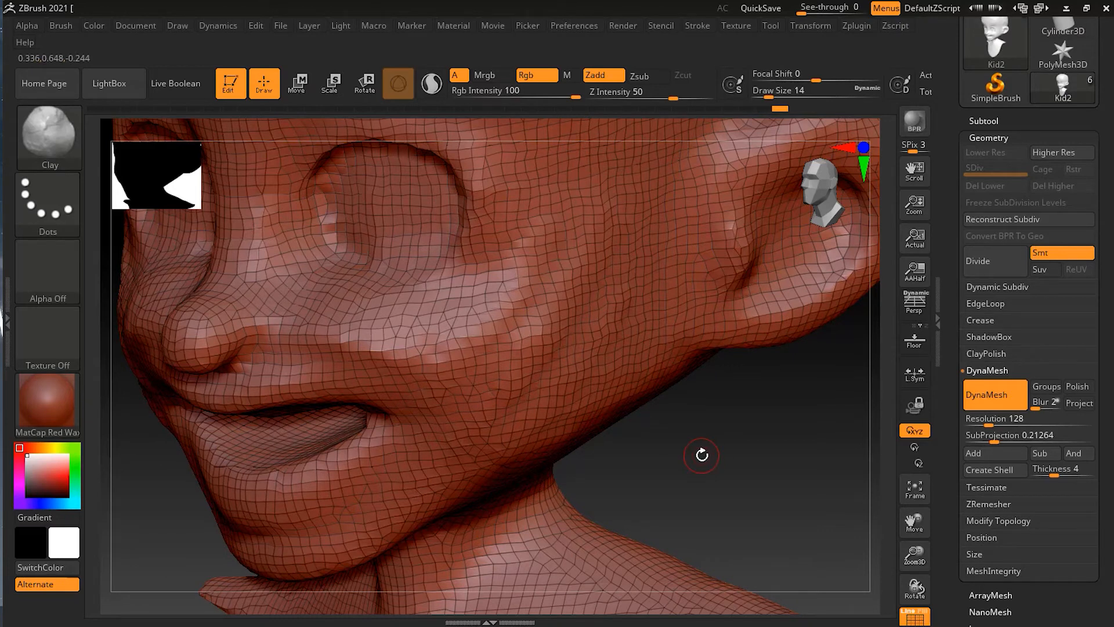
pyautogui.keyDown('ctrl'); pyautogui.moveTo(691, 430); pyautogui.dragTo(761, 484); pyautogui.keyUp('ctrl')
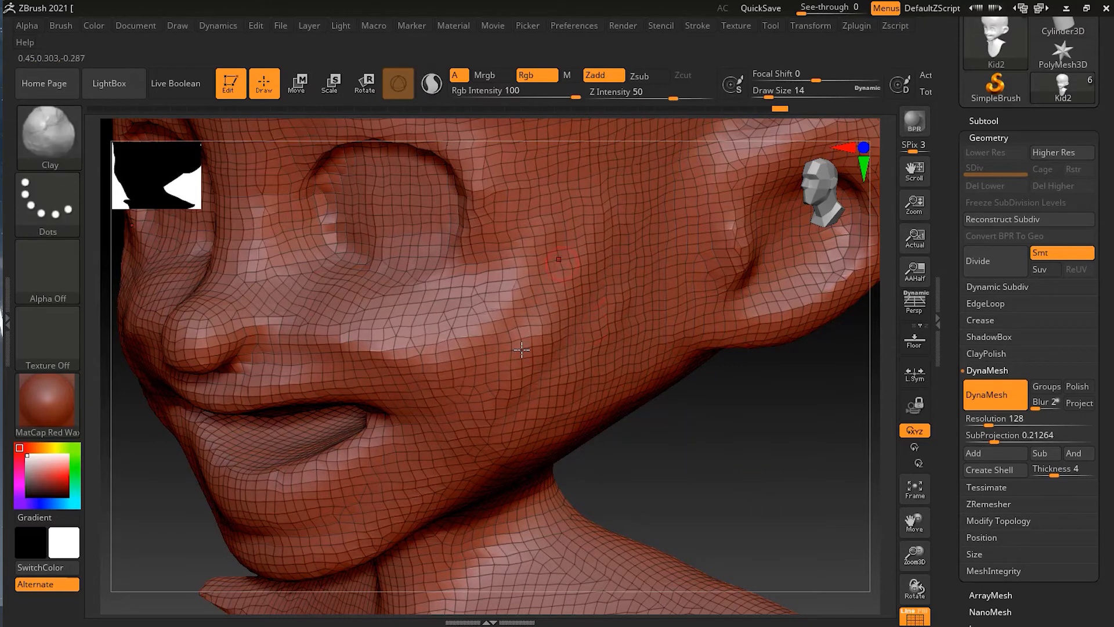
# Reduce the Clay brush's draw size to 9 for finer detail on the cheek
pyautogui.moveTo(684, 444)
pyautogui.mouseDown()
pyautogui.moveTo(700, 437)
pyautogui.moveTo(656, 435)
pyautogui.moveTo(704, 440)
pyautogui.moveTo(662, 444)
pyautogui.mouseUp()
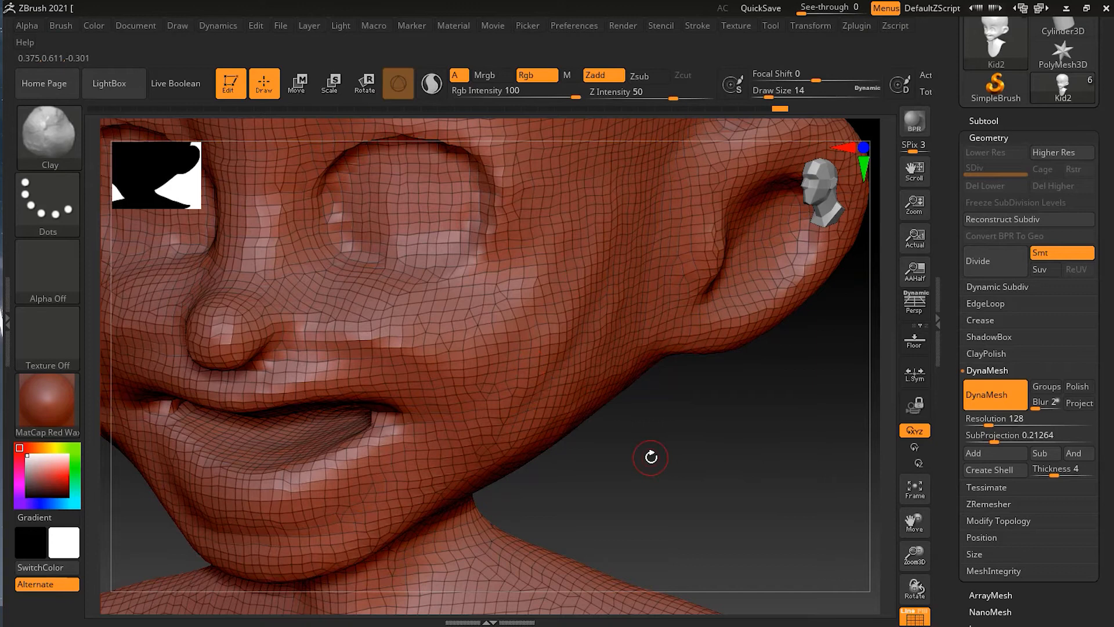
pyautogui.moveTo(663, 457)
pyautogui.mouseDown()
pyautogui.moveTo(729, 455)
pyautogui.moveTo(656, 458)
pyautogui.mouseUp()
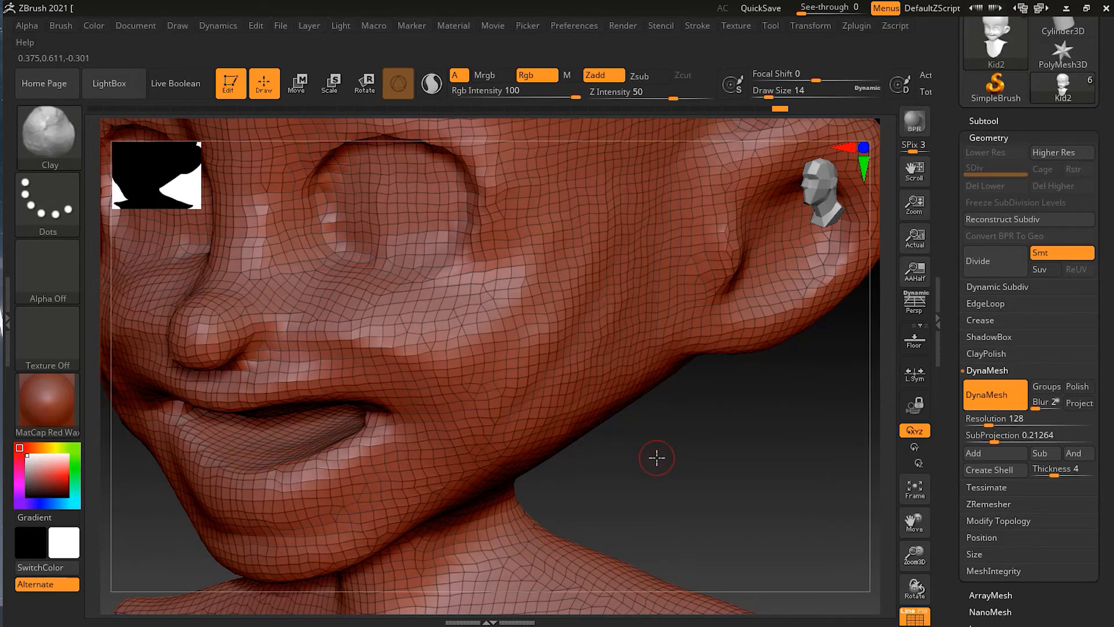
pyautogui.press('s')
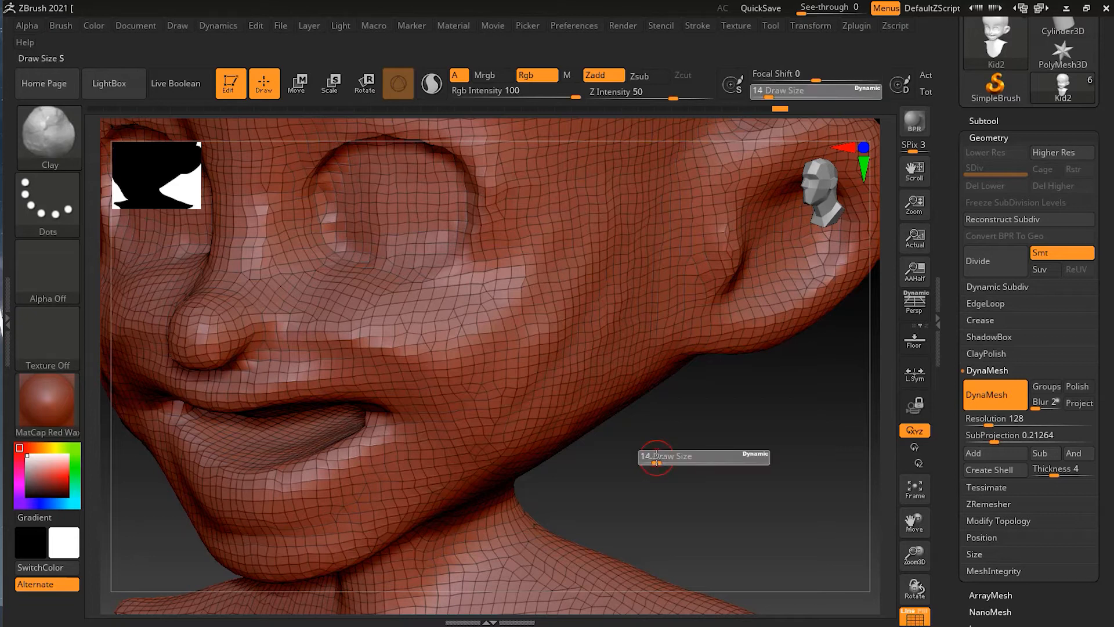
pyautogui.moveTo(656, 463); pyautogui.dragTo(654, 465)
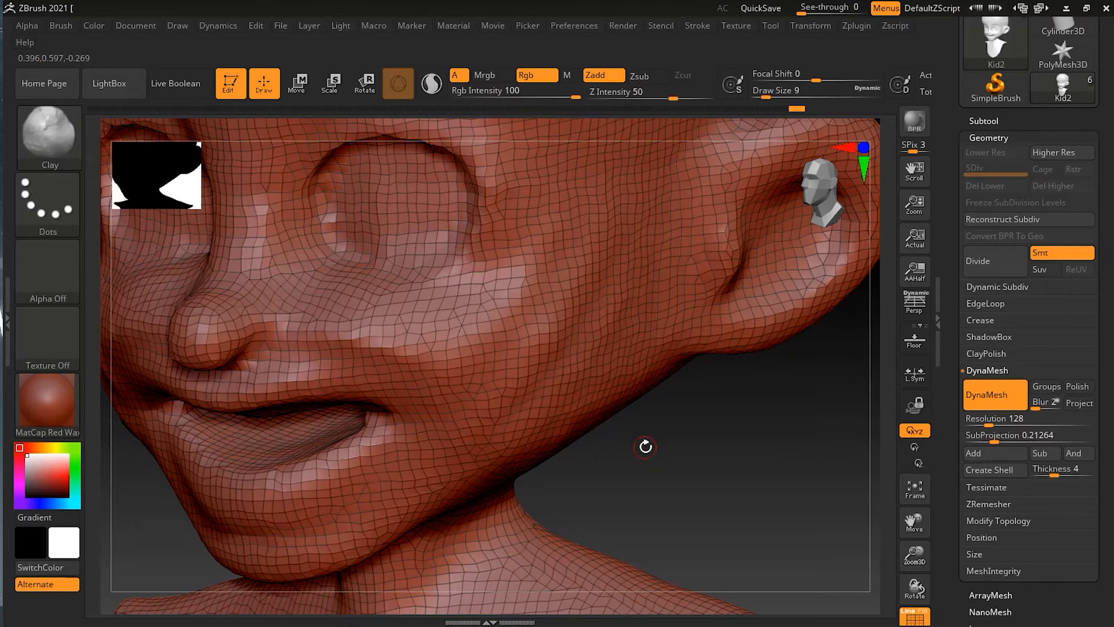
pyautogui.click(1005, 421)
pyautogui.moveTo(779, 466); pyautogui.dragTo(773, 467)
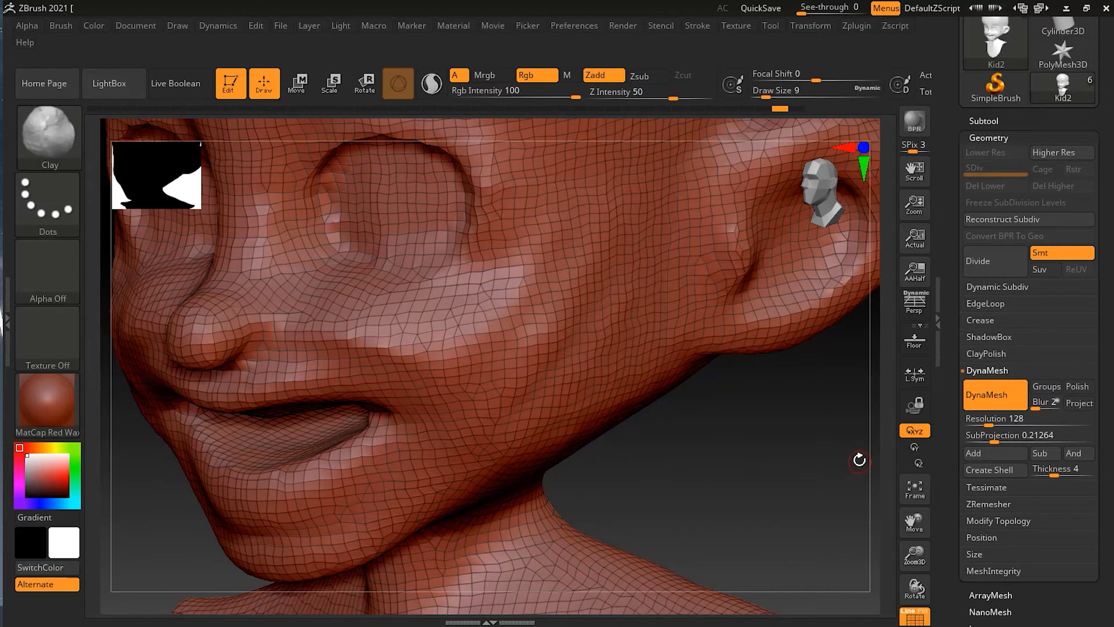
# Try to reapply DynaMesh to the head at resolution 512, and turn DynaMesh off again
pyautogui.click(994, 399)
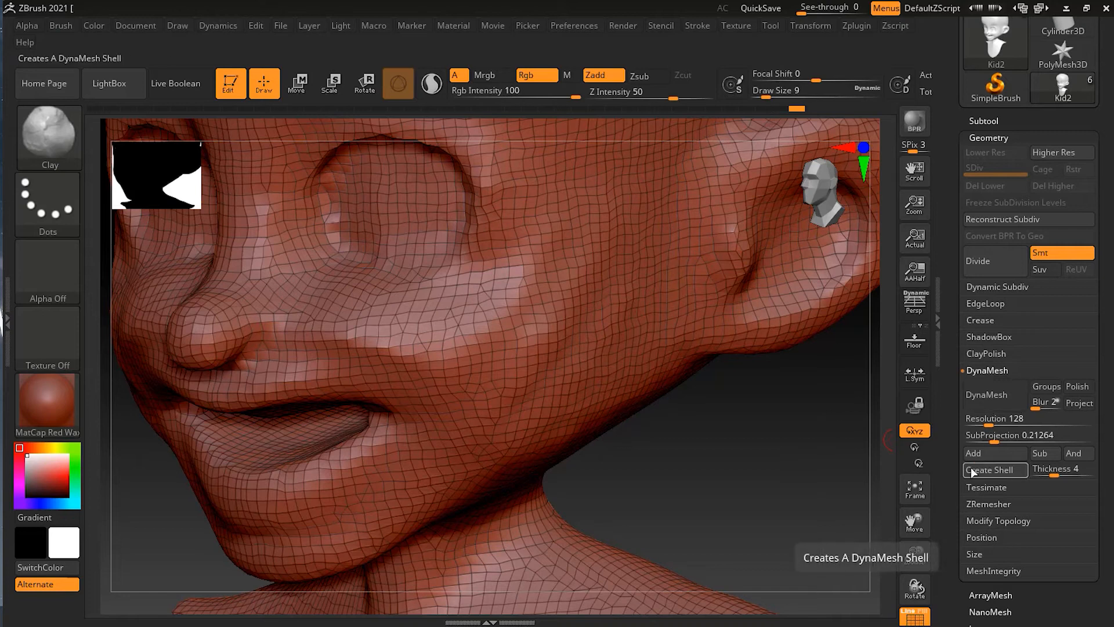
pyautogui.click(975, 419)
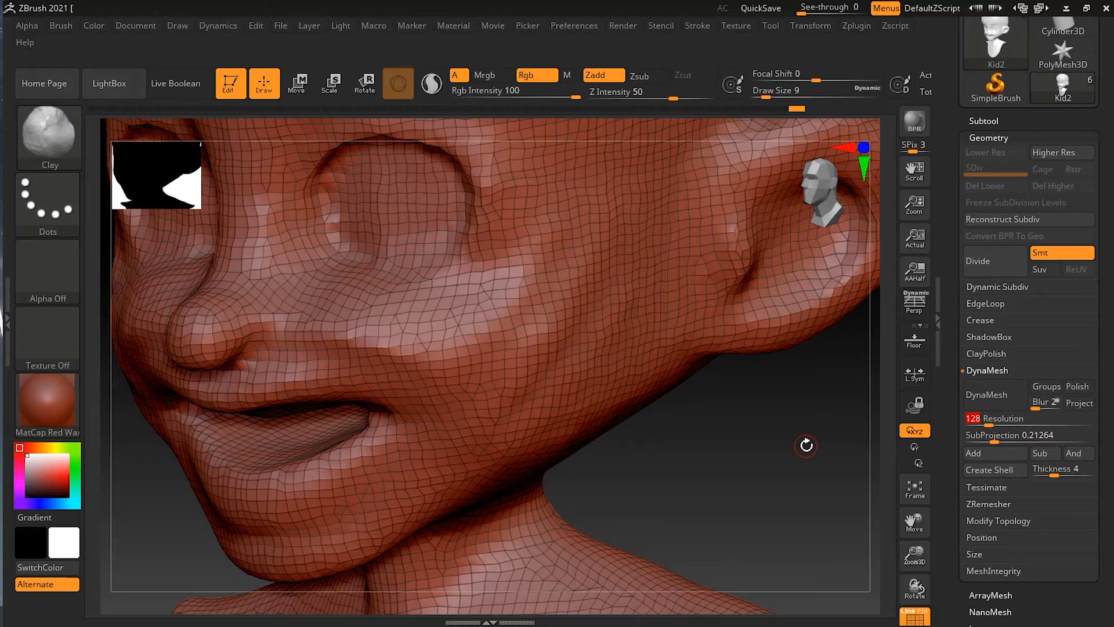
pyautogui.write('512')
pyautogui.click(994, 396)
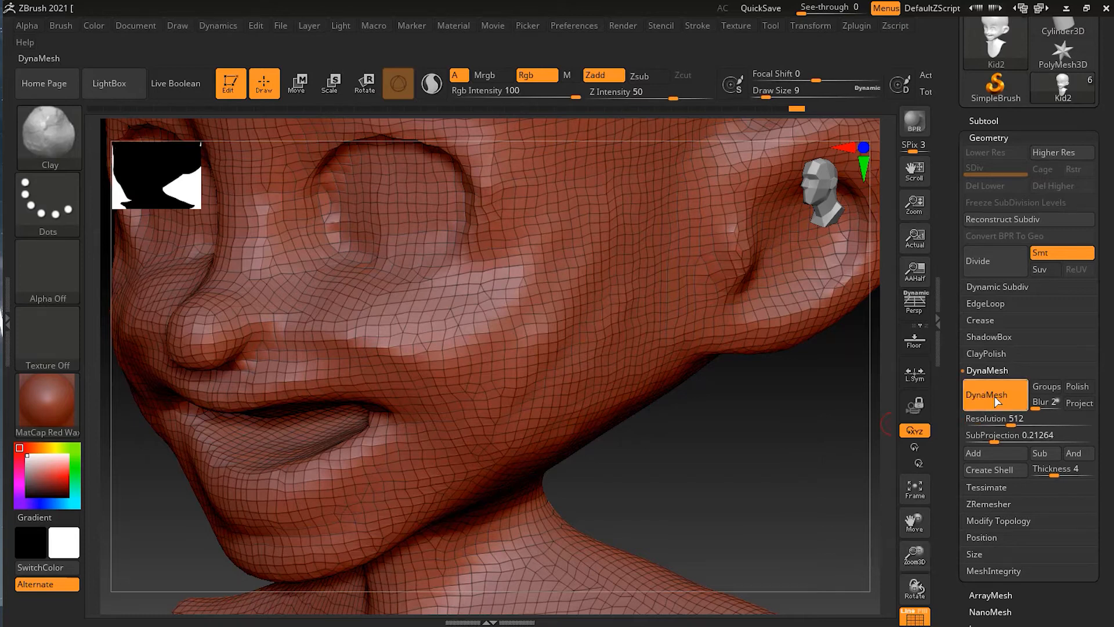
pyautogui.moveTo(709, 450)
pyautogui.mouseDown()
pyautogui.moveTo(722, 452)
pyautogui.moveTo(704, 454)
pyautogui.mouseUp()
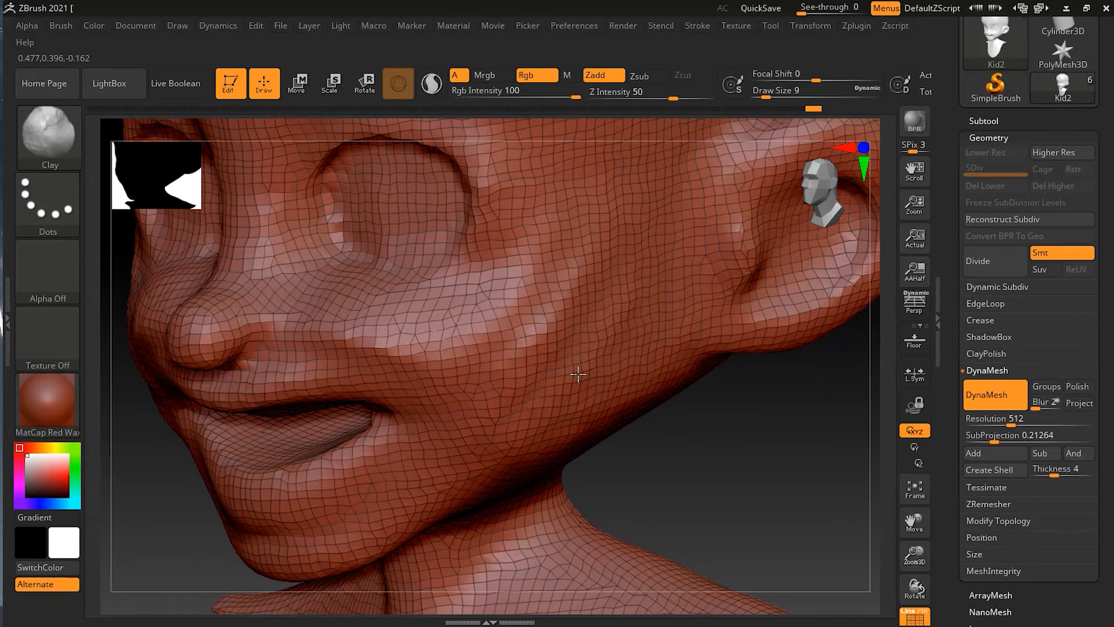
pyautogui.click(999, 394)
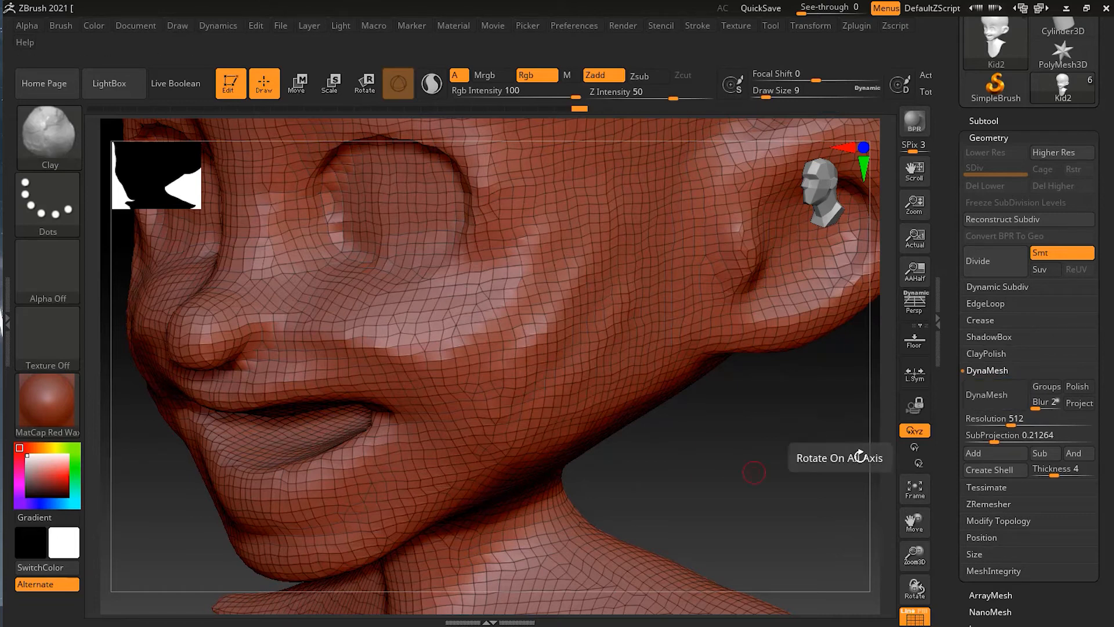
# Reapply DynaMesh to the head at resolution 512
pyautogui.click(975, 419)
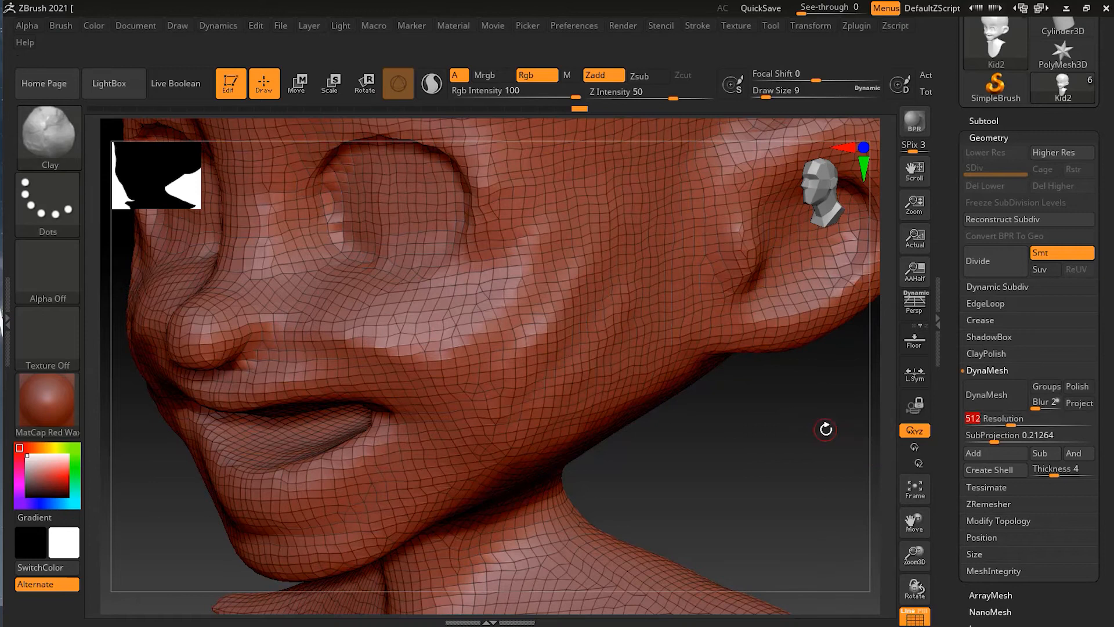
pyautogui.write('12')
pyautogui.click(1004, 398)
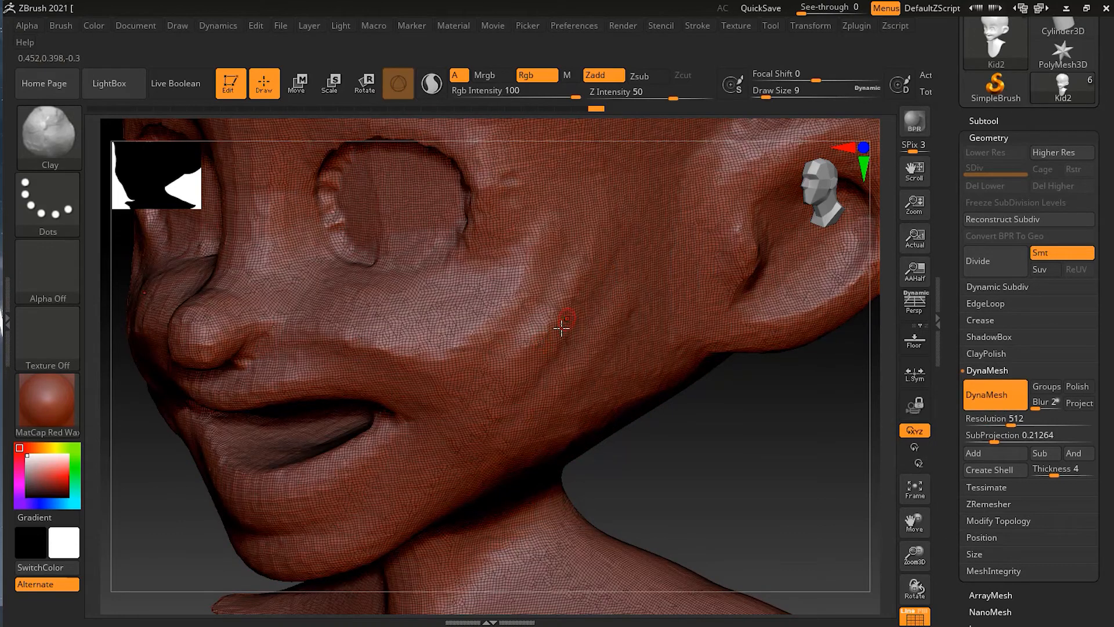
# Sculpt strokes down the cheek toward the mouth corner with the Clay brush at draw size 9, undoing one stroke
pyautogui.moveTo(567, 291)
pyautogui.mouseDown()
pyautogui.moveTo(544, 341)
pyautogui.moveTo(564, 316)
pyautogui.mouseUp()
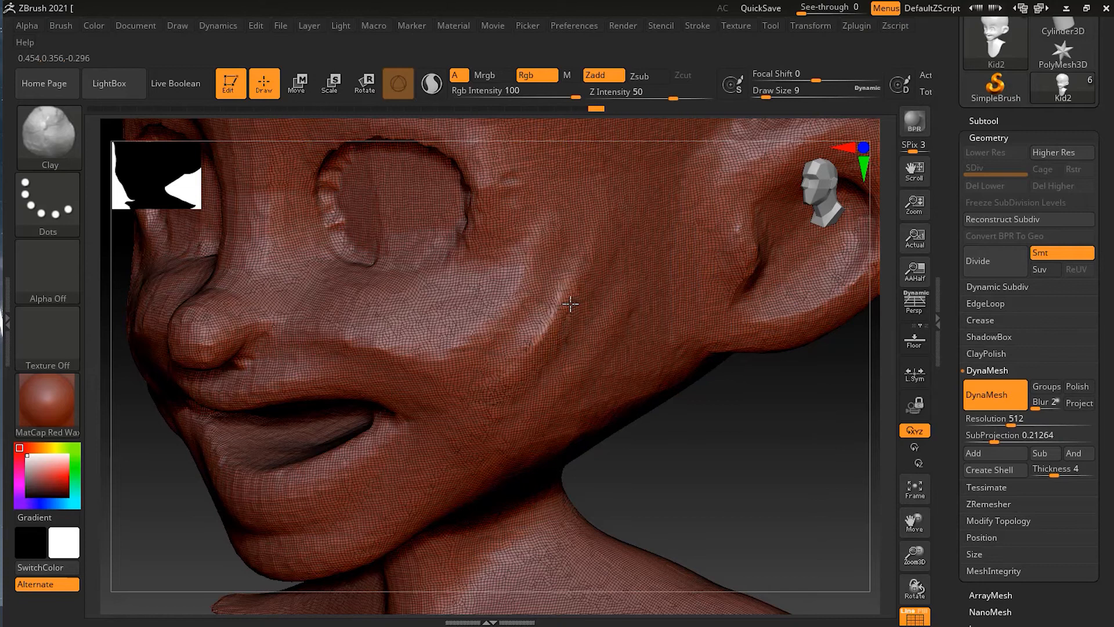
pyautogui.hotkey('ctrl', 'z')
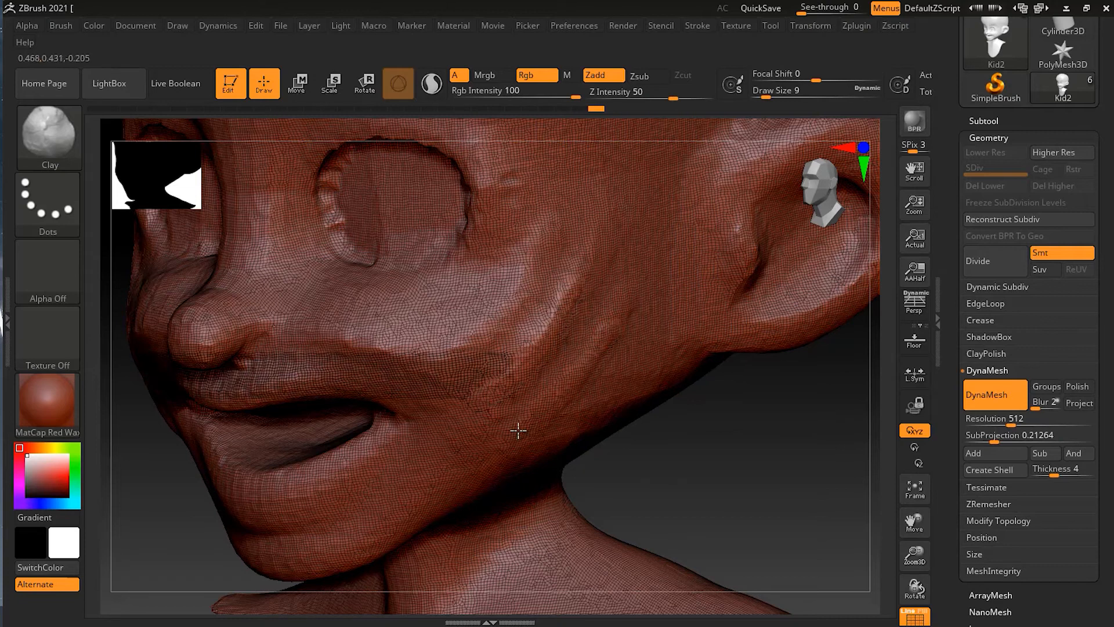
pyautogui.moveTo(527, 271); pyautogui.dragTo(437, 368)
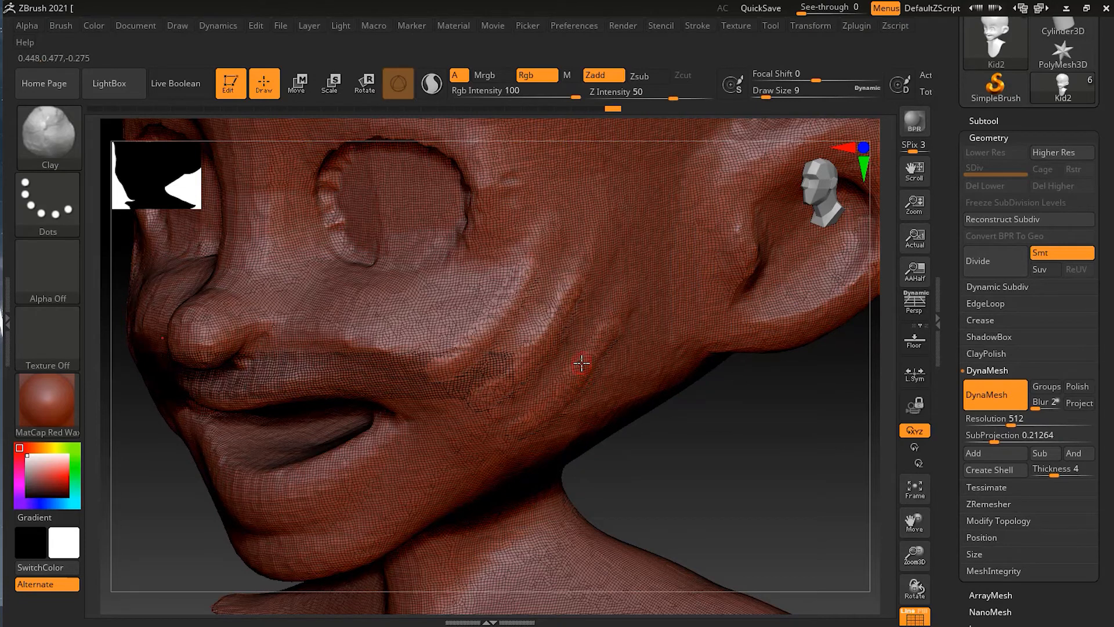
# Reduce the Clay brush's draw size to 4, sculpt fine strokes across the cheek, and recalculate the DynaMesh
pyautogui.press('s')
pyautogui.moveTo(581, 363); pyautogui.dragTo(577, 365)
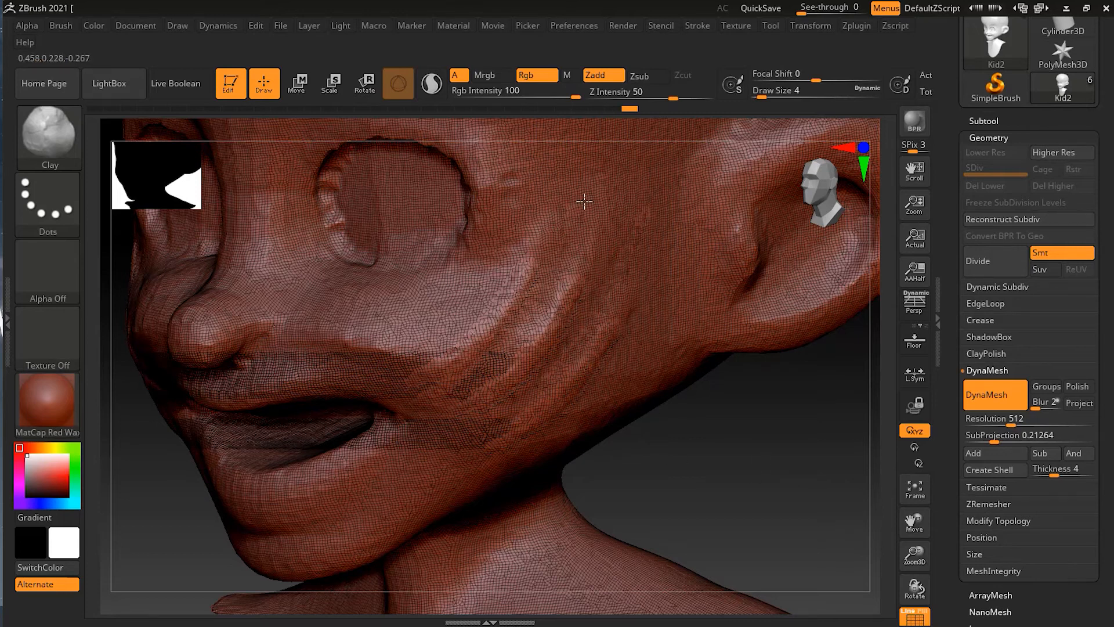
pyautogui.keyDown('ctrl'); pyautogui.moveTo(717, 415); pyautogui.dragTo(793, 502); pyautogui.keyUp('ctrl')
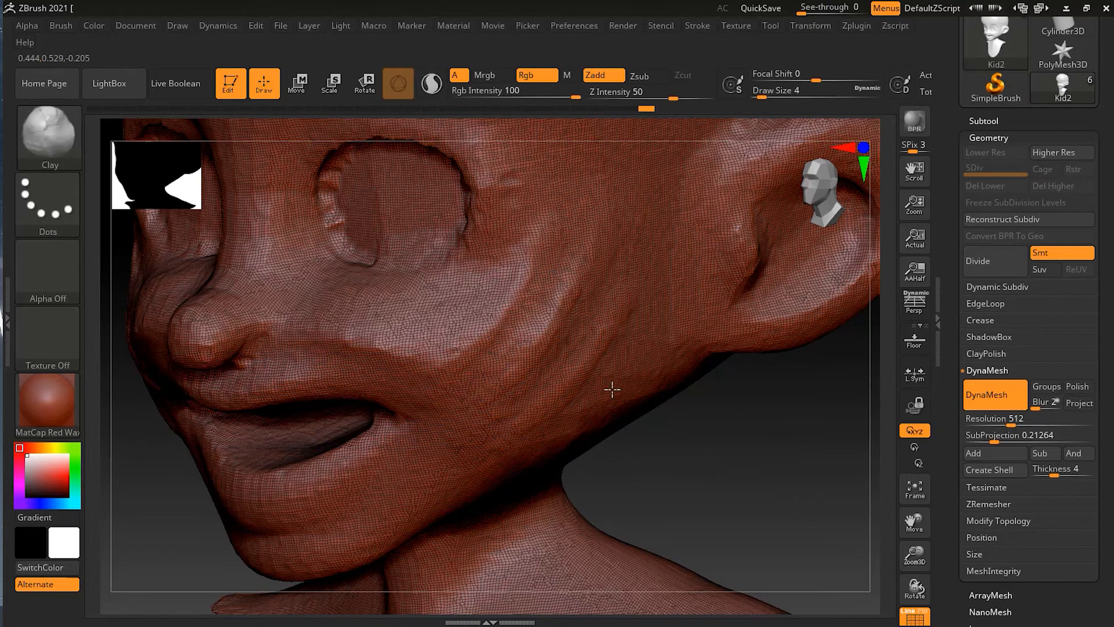
# Hide the wireframe and add more thin Clay strokes to the cheek, finishing at draw size 7
pyautogui.click(915, 618)
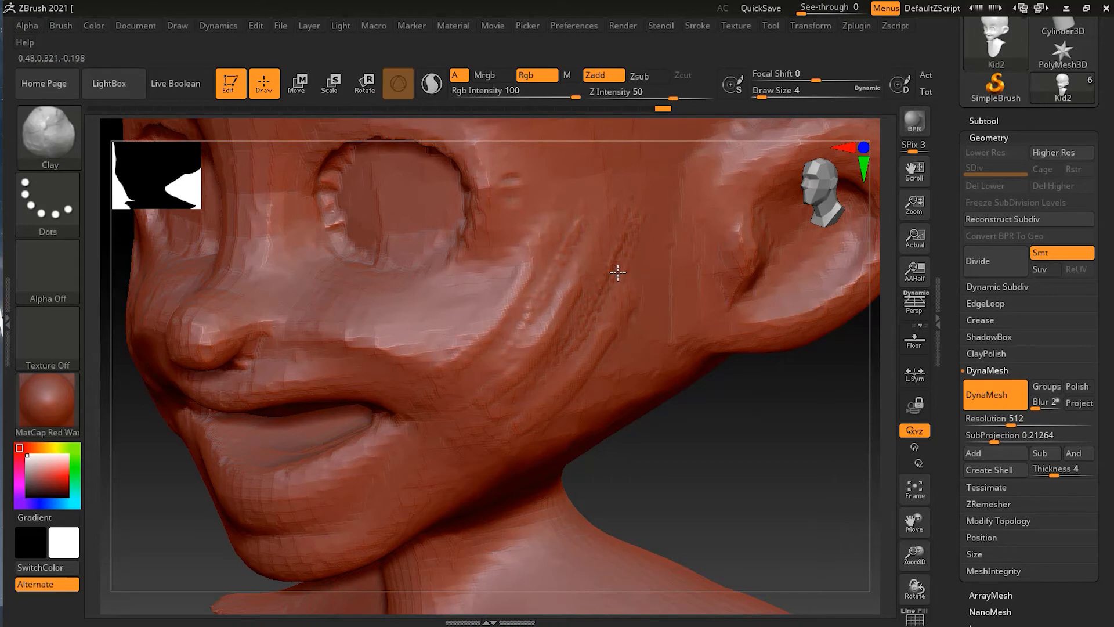
pyautogui.keyDown('ctrl'); pyautogui.moveTo(712, 424); pyautogui.dragTo(753, 488); pyautogui.keyUp('ctrl')
pyautogui.press('s')
pyautogui.moveTo(580, 249)
pyautogui.mouseDown()
pyautogui.moveTo(514, 336)
pyautogui.moveTo(517, 327)
pyautogui.mouseUp()
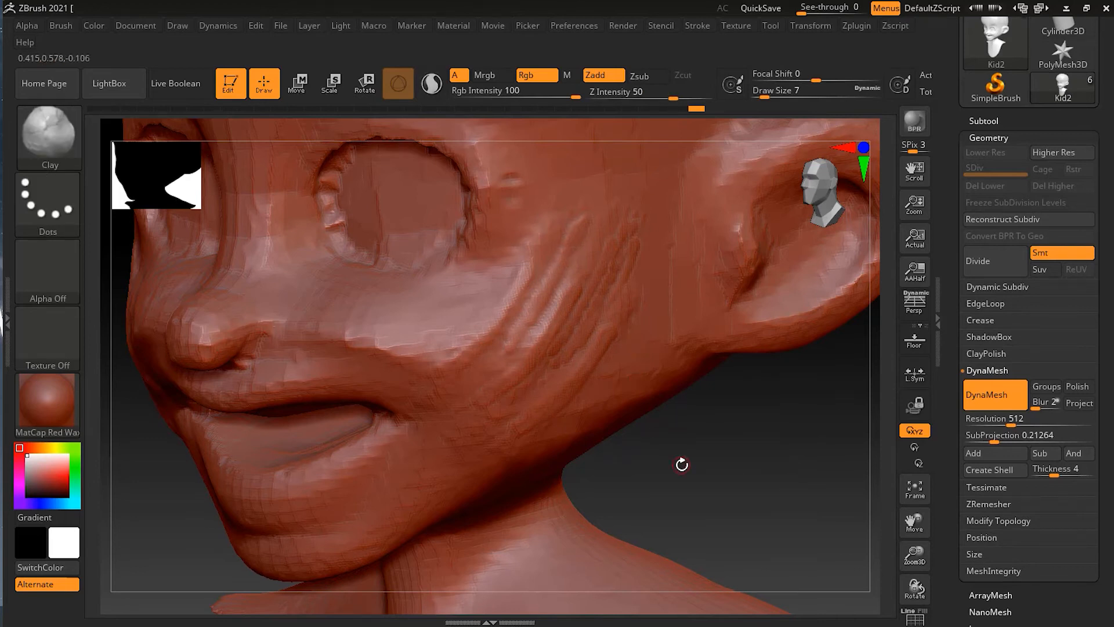
# Smooth the cheek, nose and eye socket areas at draw size 35, and recalculate the DynaMesh
pyautogui.press('s')
pyautogui.moveTo(677, 464); pyautogui.dragTo(691, 465)
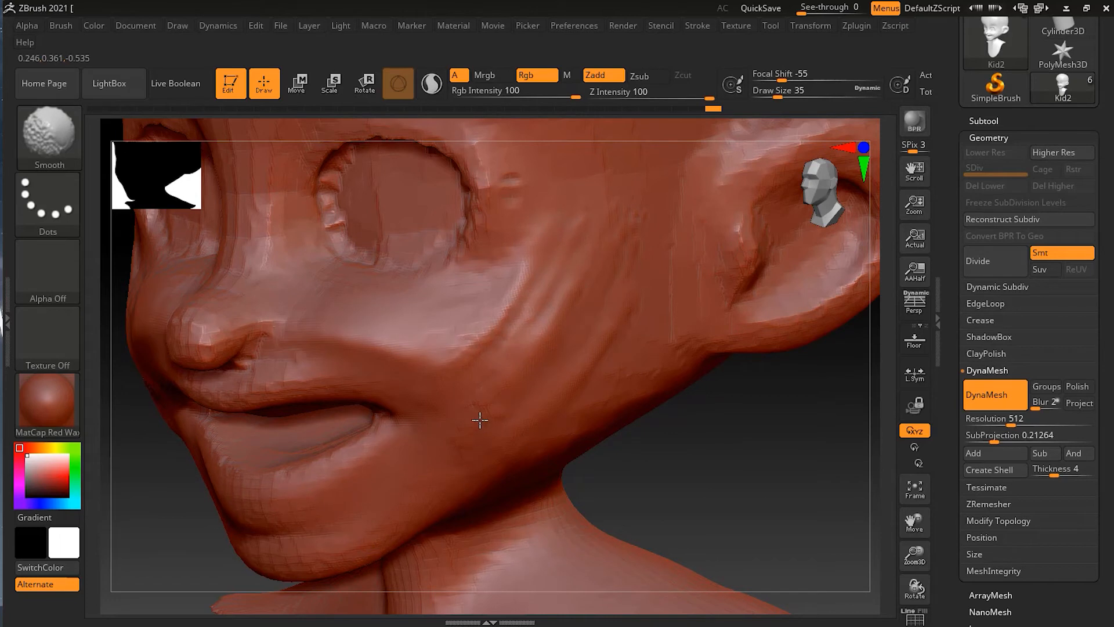
pyautogui.moveTo(556, 198)
pyautogui.keyDown('shift'); pyautogui.mouseDown()
pyautogui.moveTo(386, 290)
pyautogui.moveTo(257, 248)
pyautogui.mouseUp(); pyautogui.keyUp('shift')
pyautogui.keyDown('shift'); pyautogui.moveTo(219, 305); pyautogui.dragTo(271, 314); pyautogui.keyUp('shift')
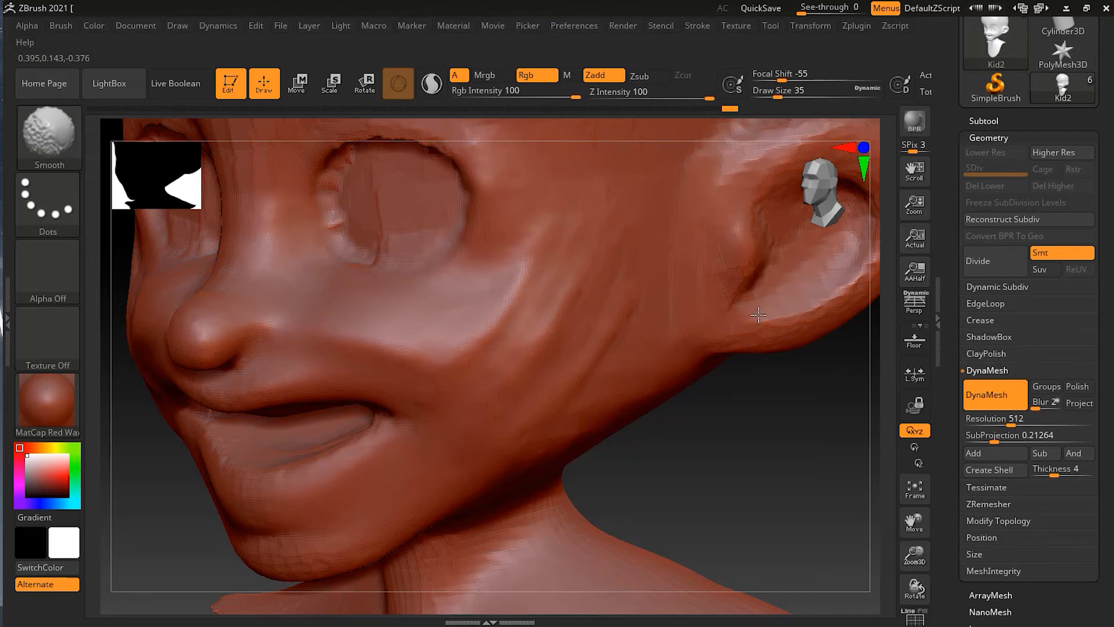
pyautogui.moveTo(731, 426)
pyautogui.keyDown('ctrl'); pyautogui.mouseDown()
pyautogui.moveTo(808, 500)
pyautogui.moveTo(803, 511)
pyautogui.mouseUp(); pyautogui.keyUp('ctrl')
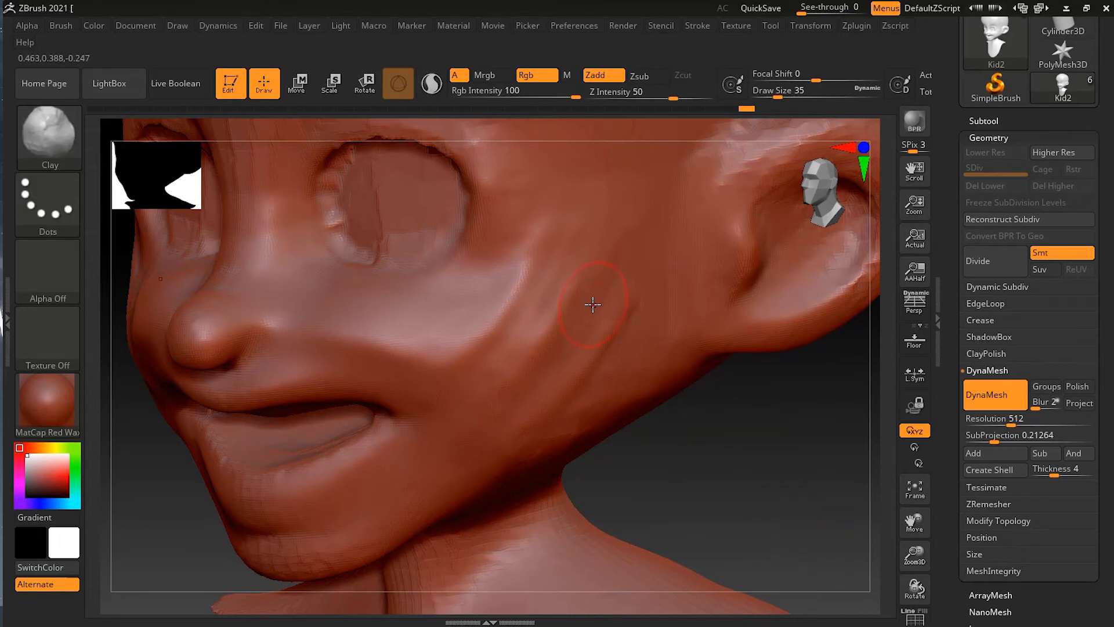
# Sculpt thin strokes from below the eye toward the jaw and mouth corner with the Clay brush at draw size 11
pyautogui.press('s')
pyautogui.moveTo(589, 305); pyautogui.dragTo(579, 310)
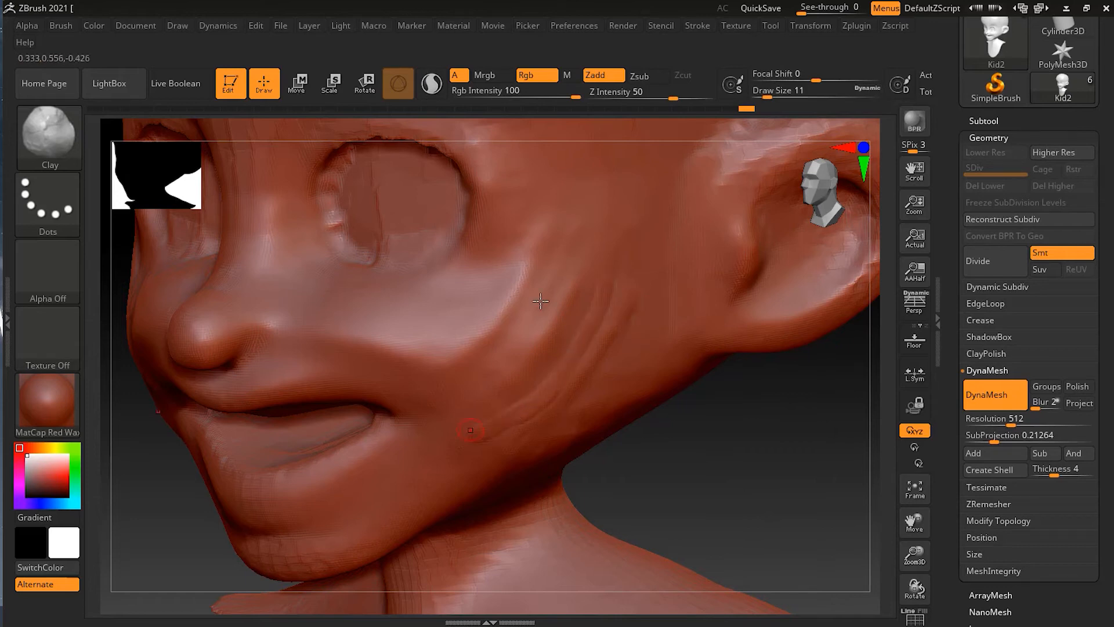
pyautogui.moveTo(528, 251); pyautogui.dragTo(438, 389)
pyautogui.moveTo(564, 331); pyautogui.dragTo(573, 339)
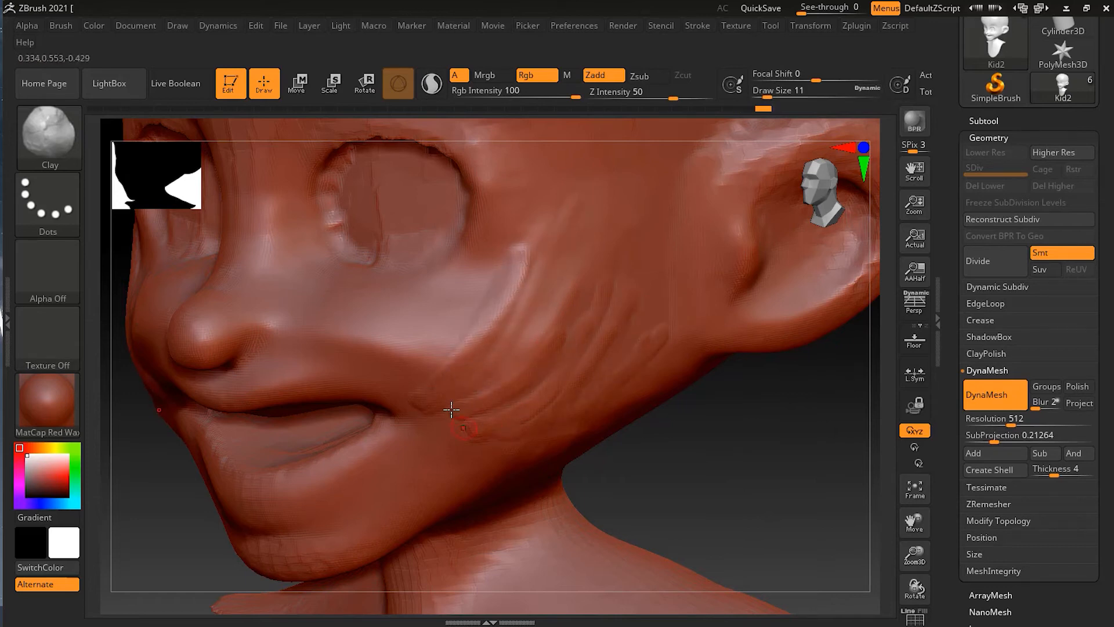
pyautogui.moveTo(543, 354); pyautogui.dragTo(424, 409)
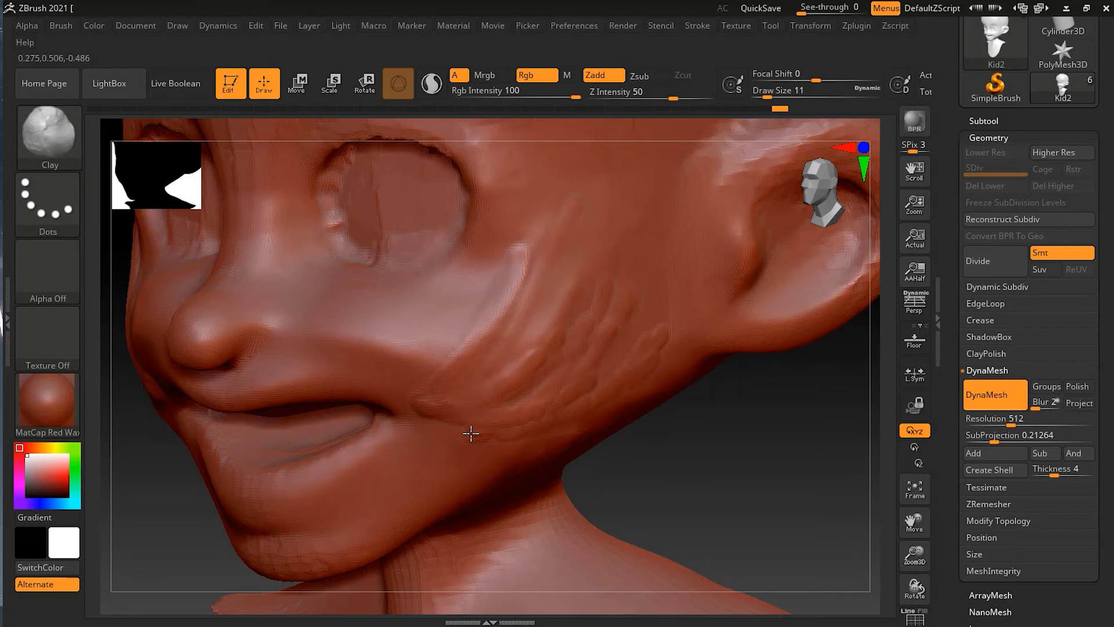
# Revert the cheek strokes and try to reapply DynaMesh to the head at resolution 128
pyautogui.press('shift')
pyautogui.click(985, 399)
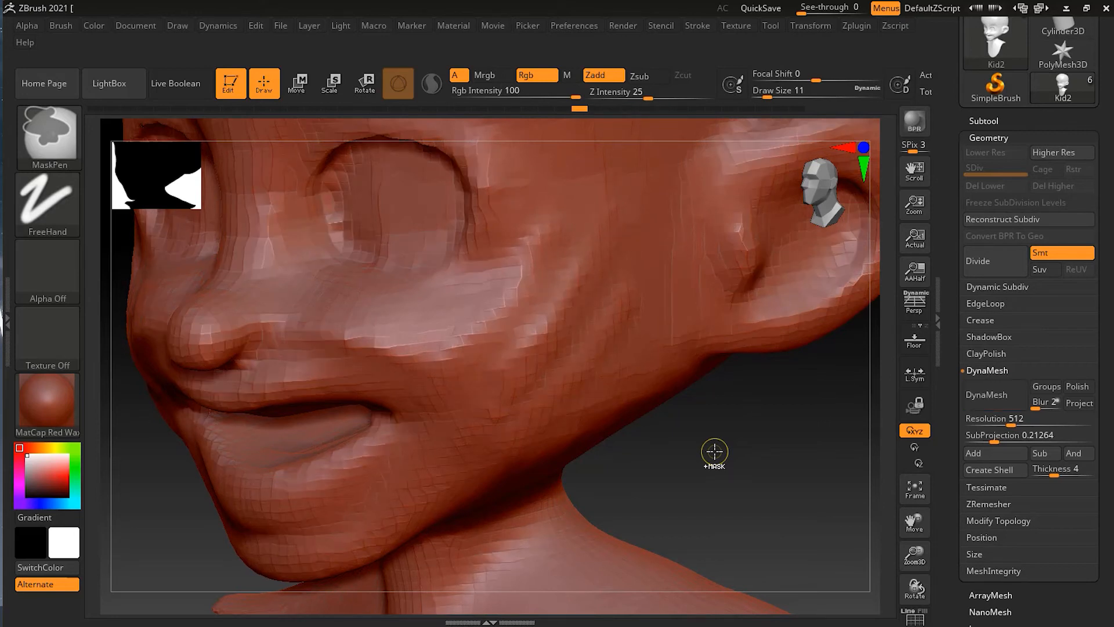
pyautogui.click(998, 417)
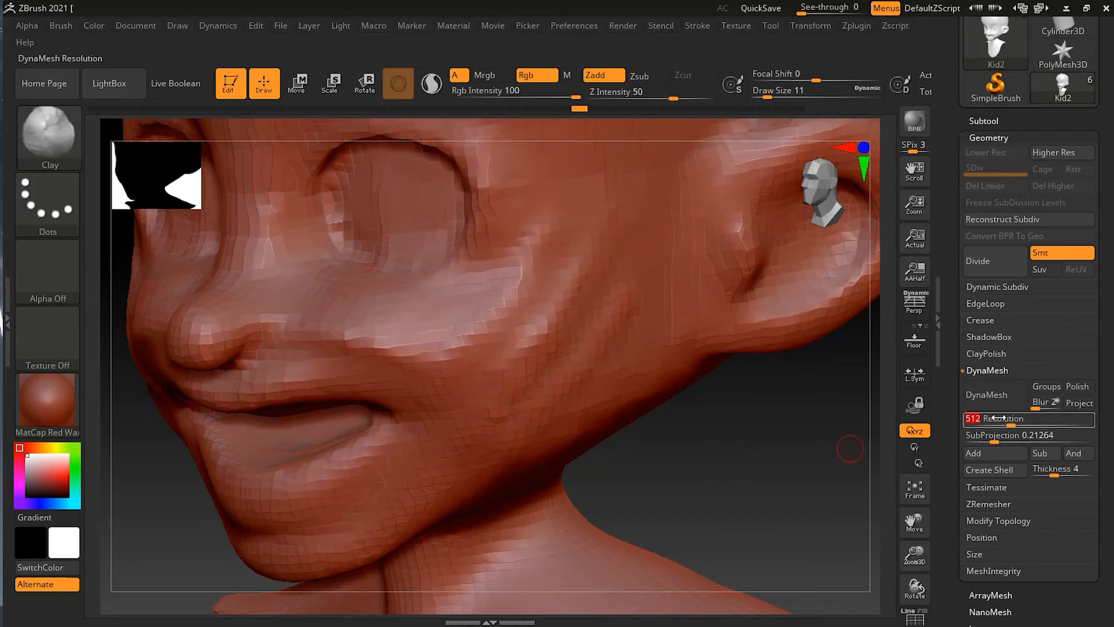
pyautogui.write('12')
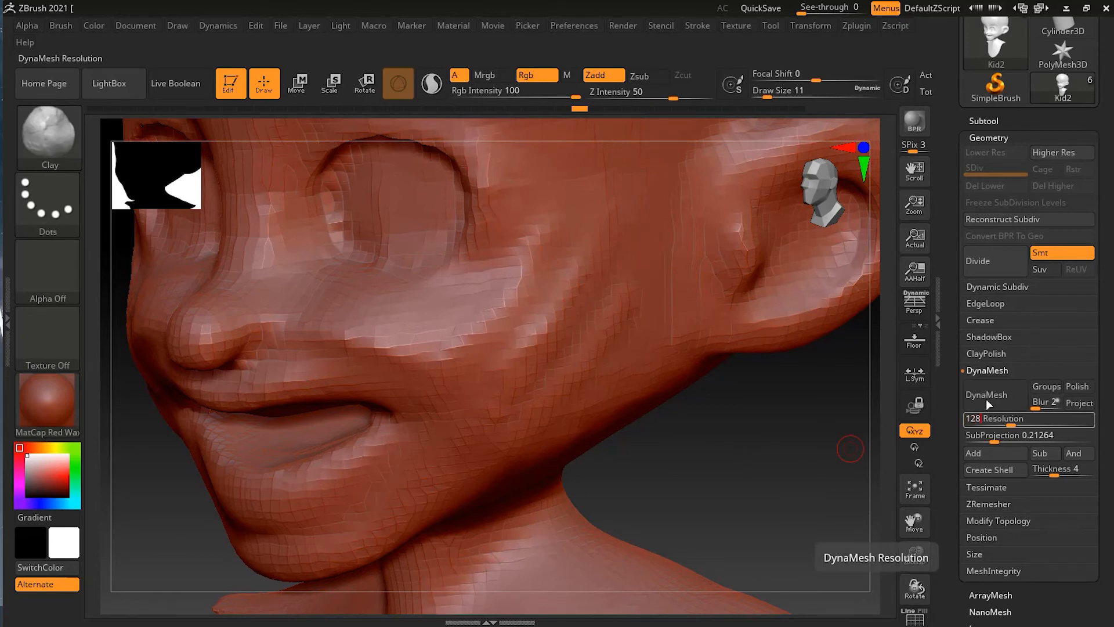
pyautogui.click(982, 391)
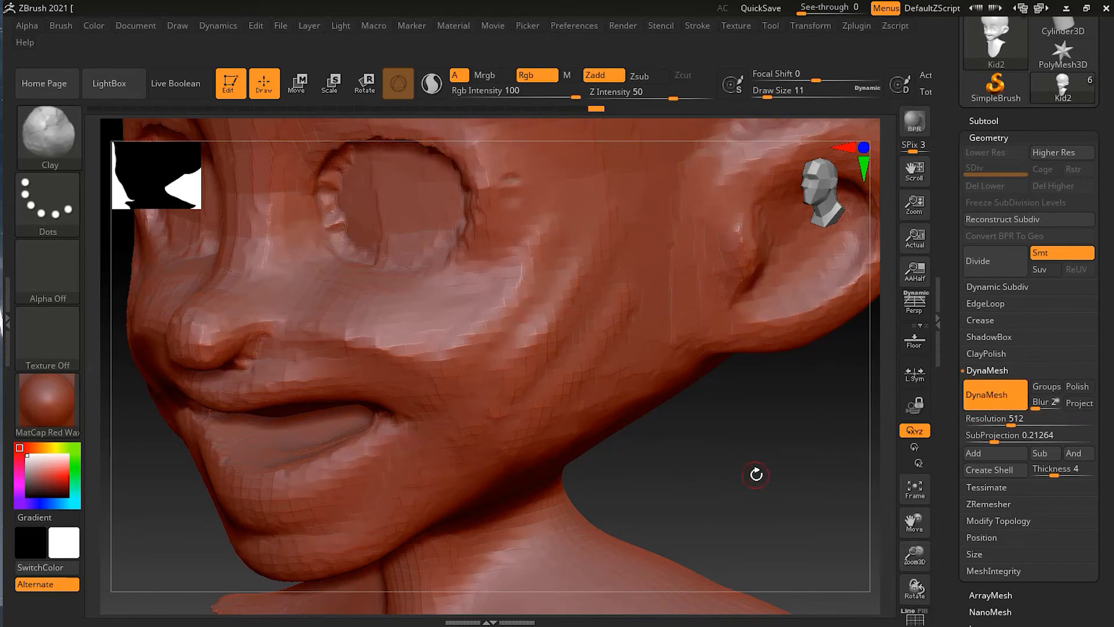
# Show the wireframe, return the head to its coarse mesh, and reapply DynaMesh at resolution 512
pyautogui.click(915, 620)
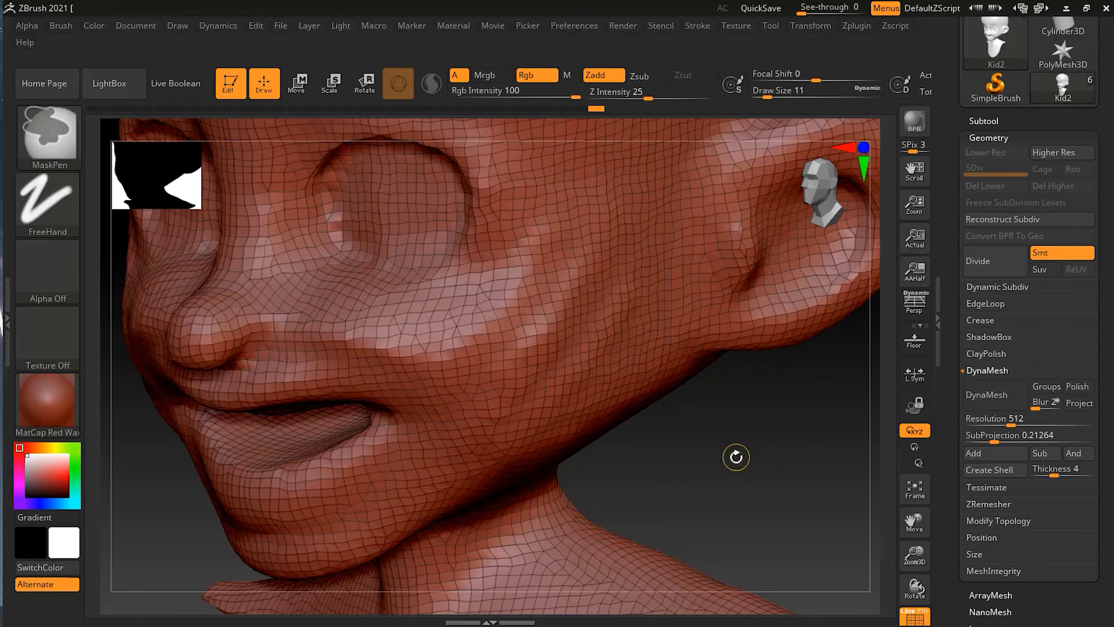
pyautogui.keyDown('ctrl'); pyautogui.moveTo(728, 454); pyautogui.dragTo(736, 456); pyautogui.keyUp('ctrl')
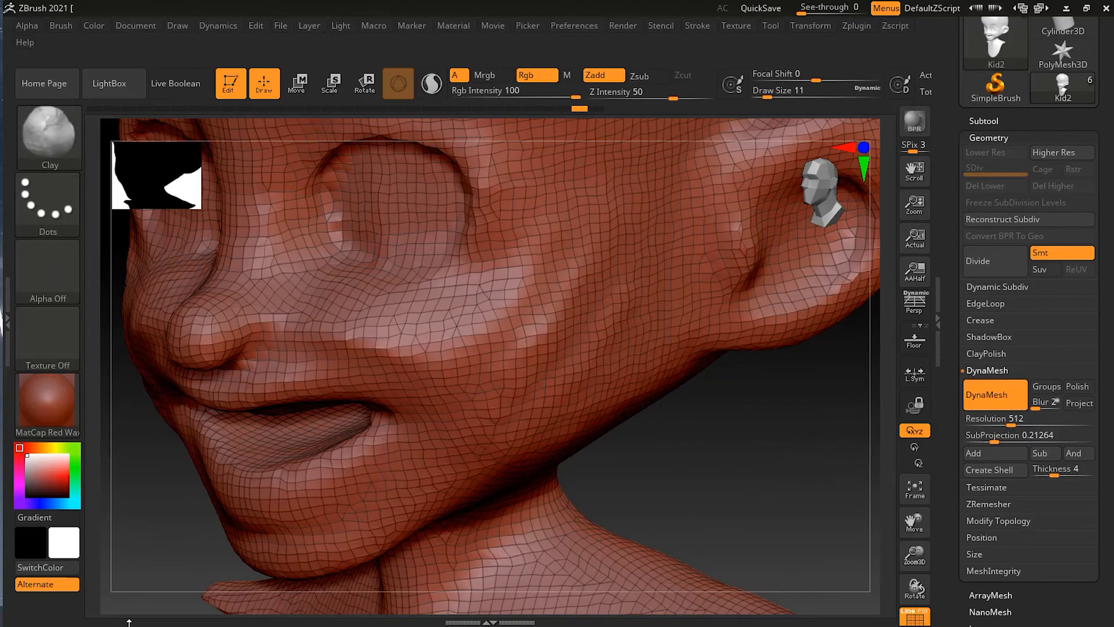
pyautogui.moveTo(111, 532); pyautogui.dragTo(131, 578)
pyautogui.moveTo(731, 478); pyautogui.dragTo(748, 470)
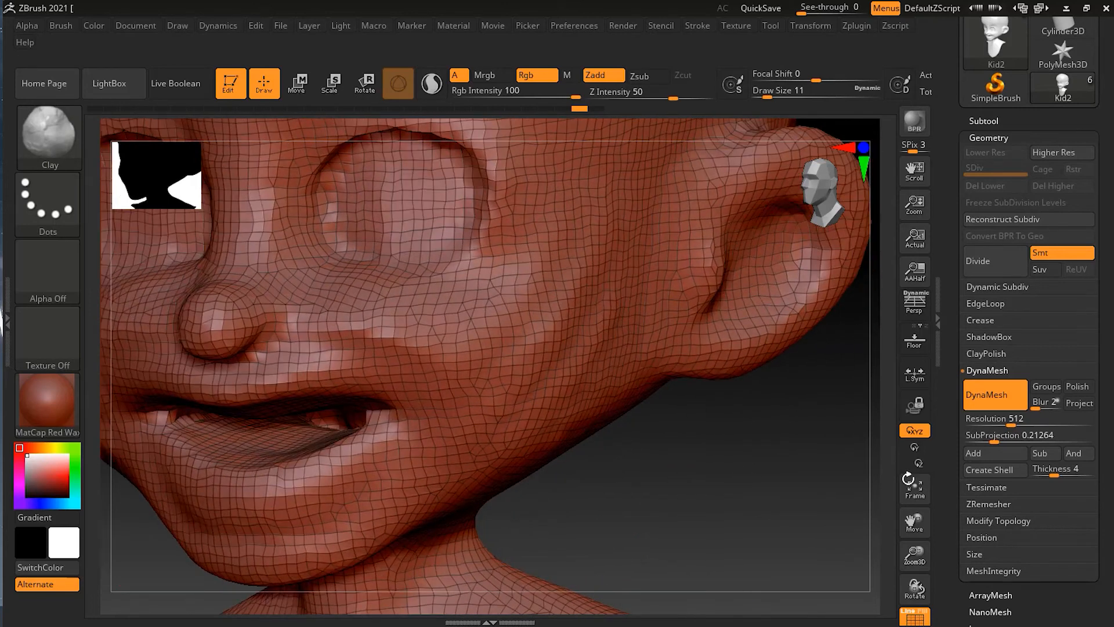
pyautogui.click(998, 400)
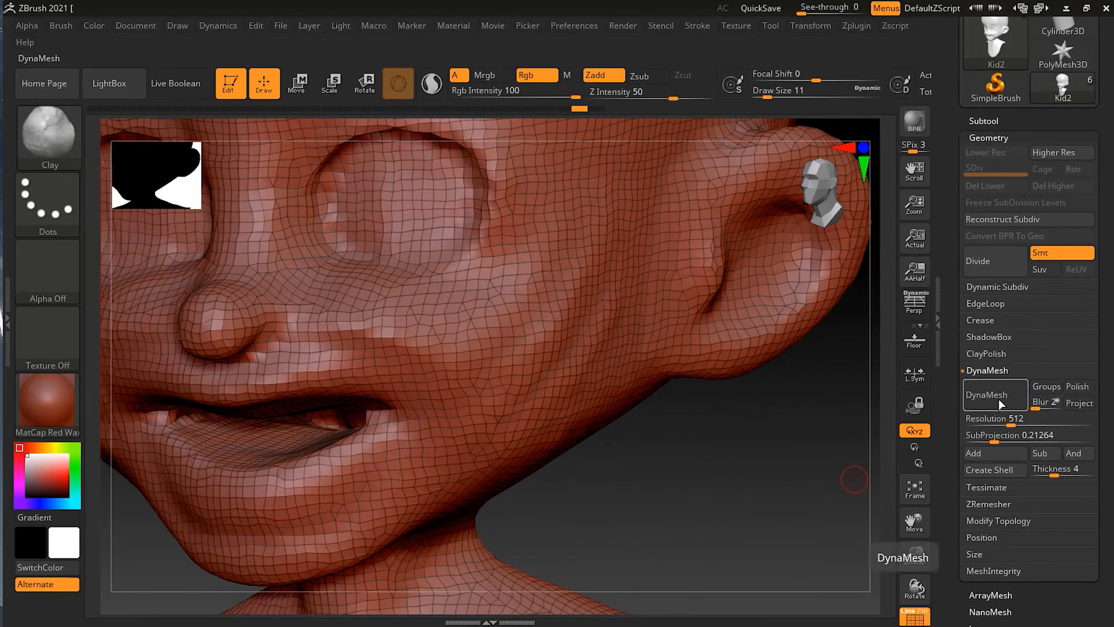
pyautogui.click(987, 395)
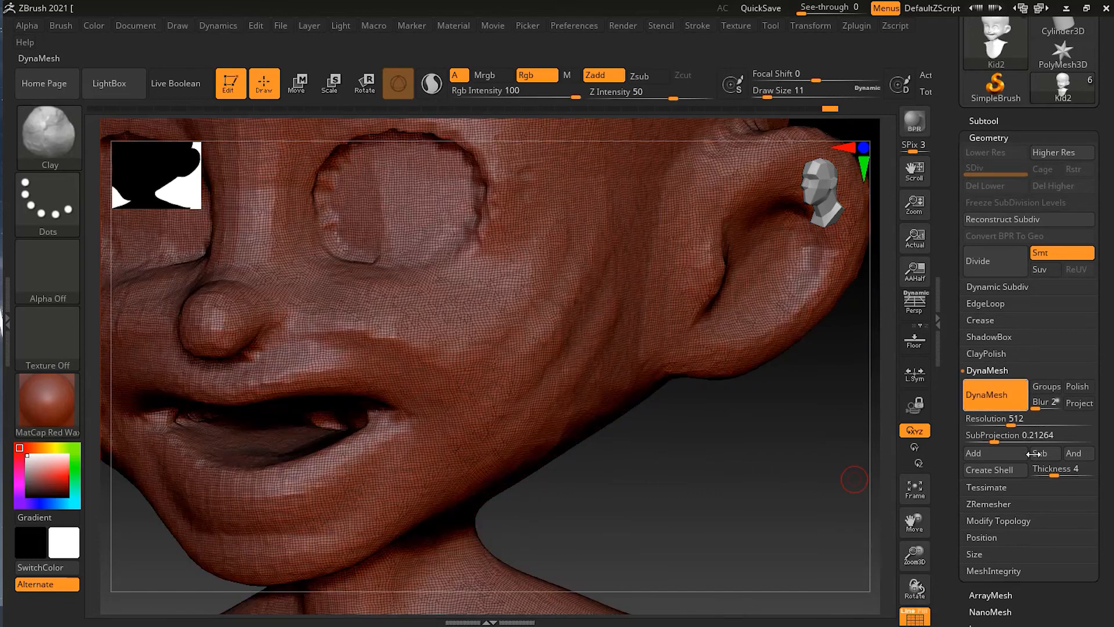
# Reduce the Clay brush's draw size to 4 for detail work on the underside of the nose
pyautogui.moveTo(716, 500)
pyautogui.mouseDown()
pyautogui.moveTo(689, 433)
pyautogui.moveTo(679, 485)
pyautogui.moveTo(770, 482)
pyautogui.mouseUp()
pyautogui.moveTo(665, 486)
pyautogui.mouseDown()
pyautogui.moveTo(669, 464)
pyautogui.moveTo(694, 482)
pyautogui.moveTo(646, 458)
pyautogui.moveTo(657, 434)
pyautogui.mouseUp()
pyautogui.keyDown('alt'); pyautogui.moveTo(684, 226); pyautogui.dragTo(754, 317); pyautogui.keyUp('alt')
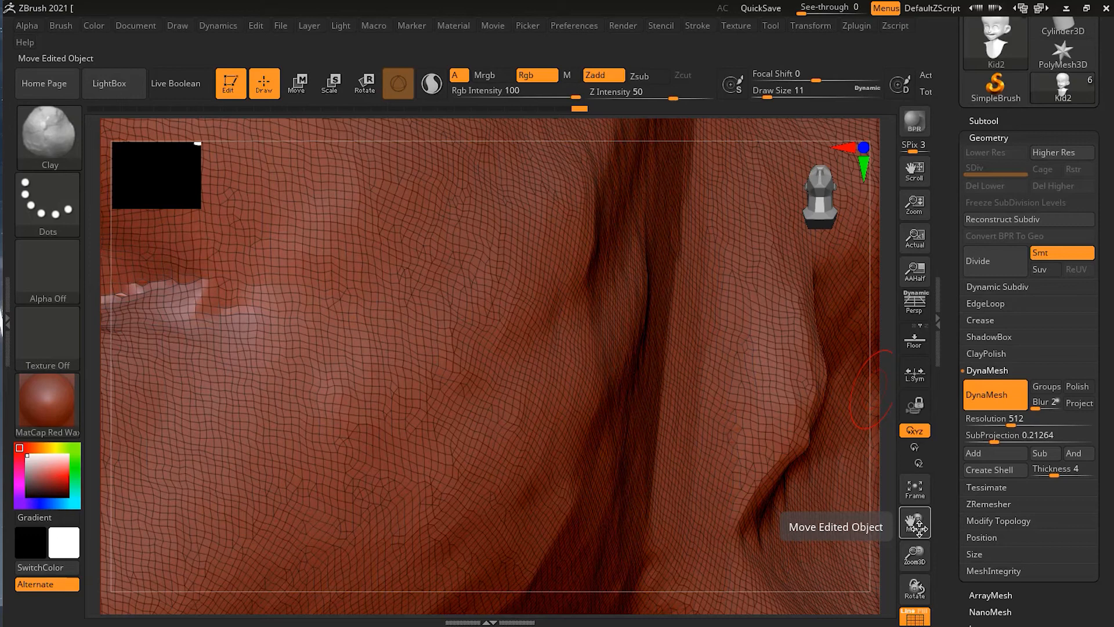
pyautogui.moveTo(917, 525); pyautogui.dragTo(981, 572)
pyautogui.moveTo(915, 524); pyautogui.dragTo(1027, 619)
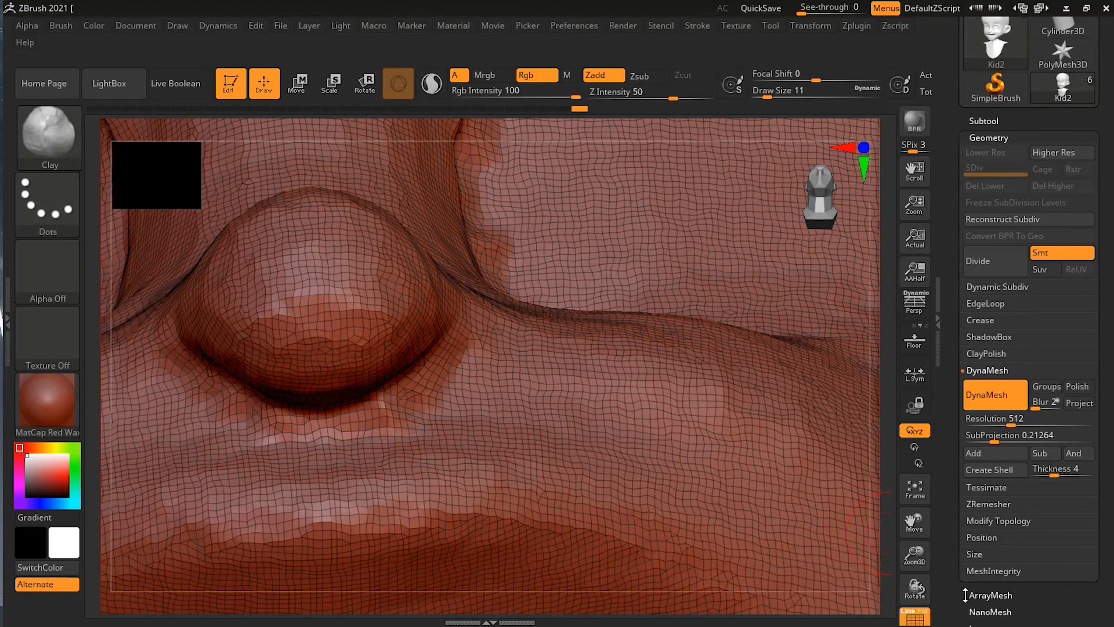
pyautogui.moveTo(916, 587); pyautogui.dragTo(906, 569)
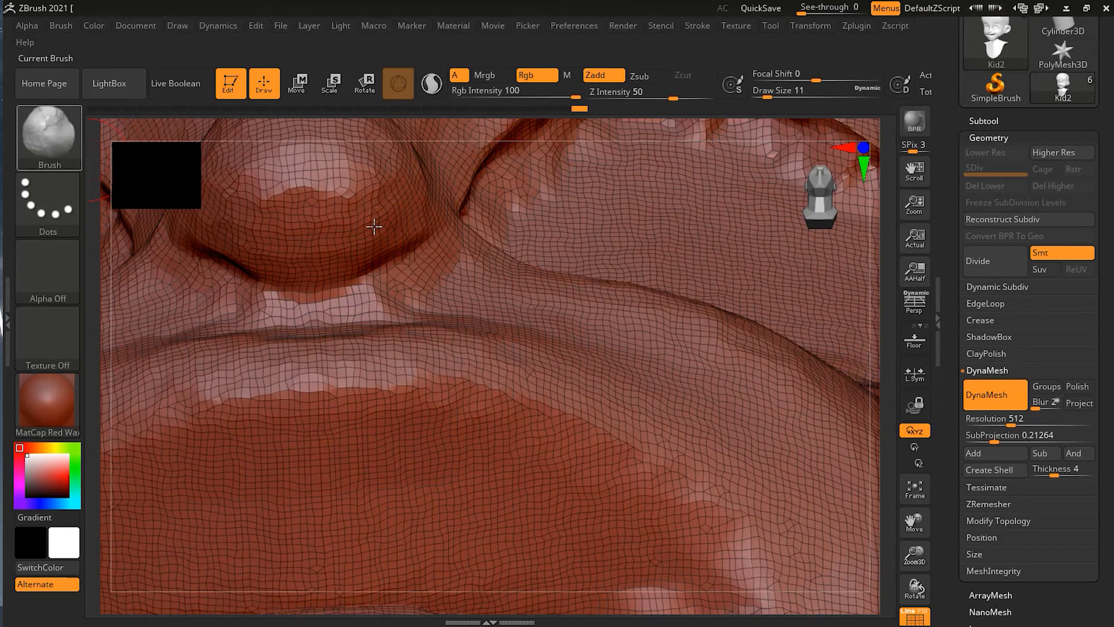
pyautogui.press('s')
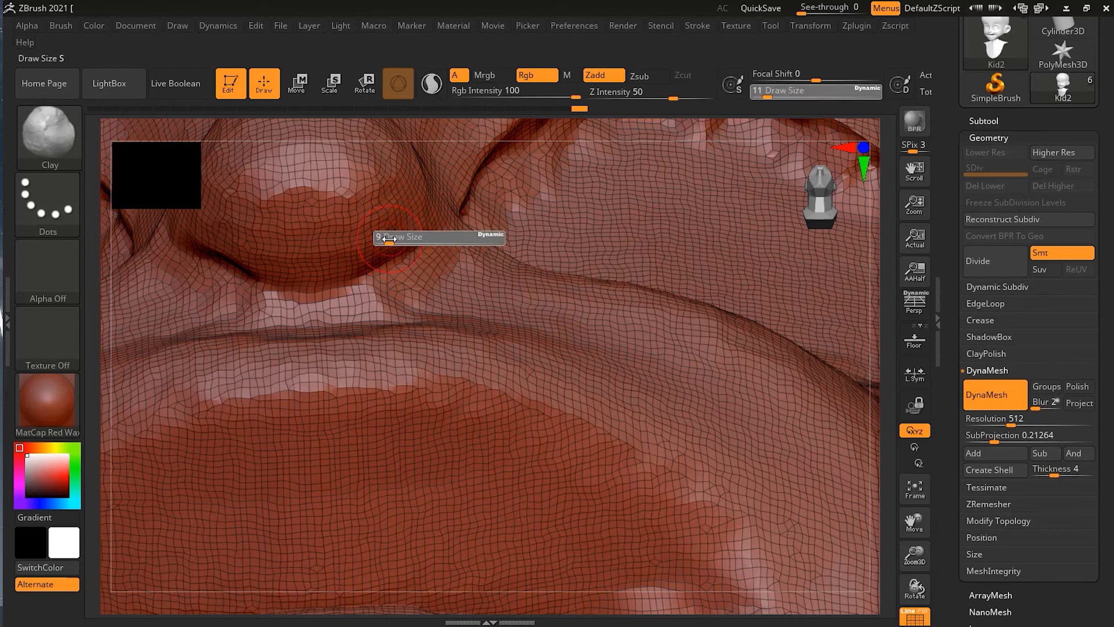
pyautogui.moveTo(385, 238); pyautogui.dragTo(384, 239)
pyautogui.press('s')
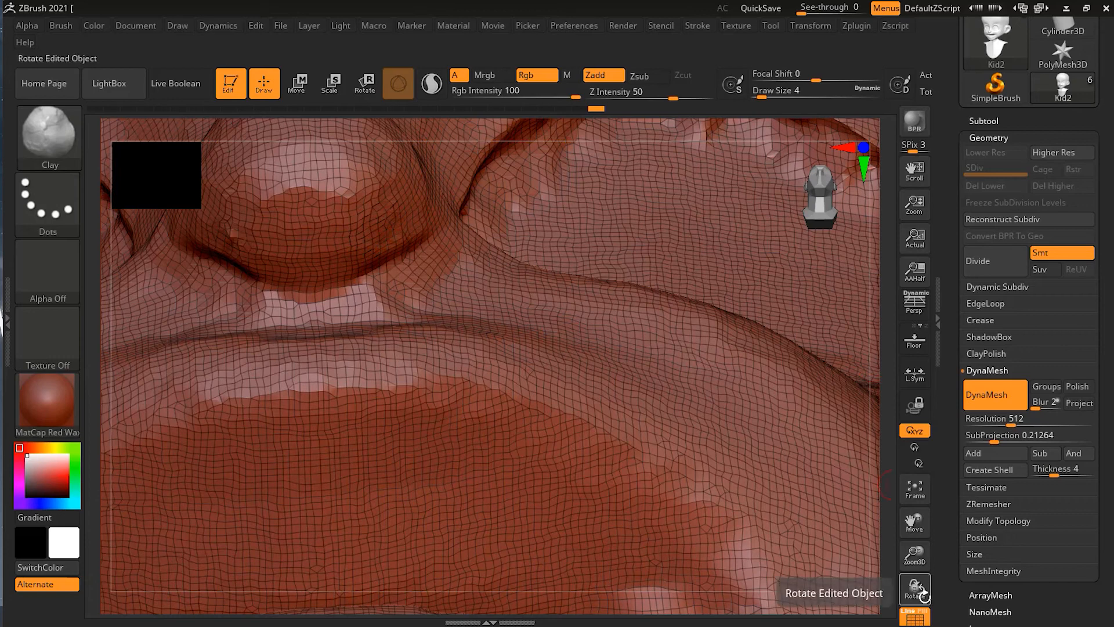
# Carve two symmetrical nostrils into the underside of the nose with the Clay brush at draw size 4, and remesh at resolution 512
pyautogui.moveTo(920, 588); pyautogui.dragTo(917, 548)
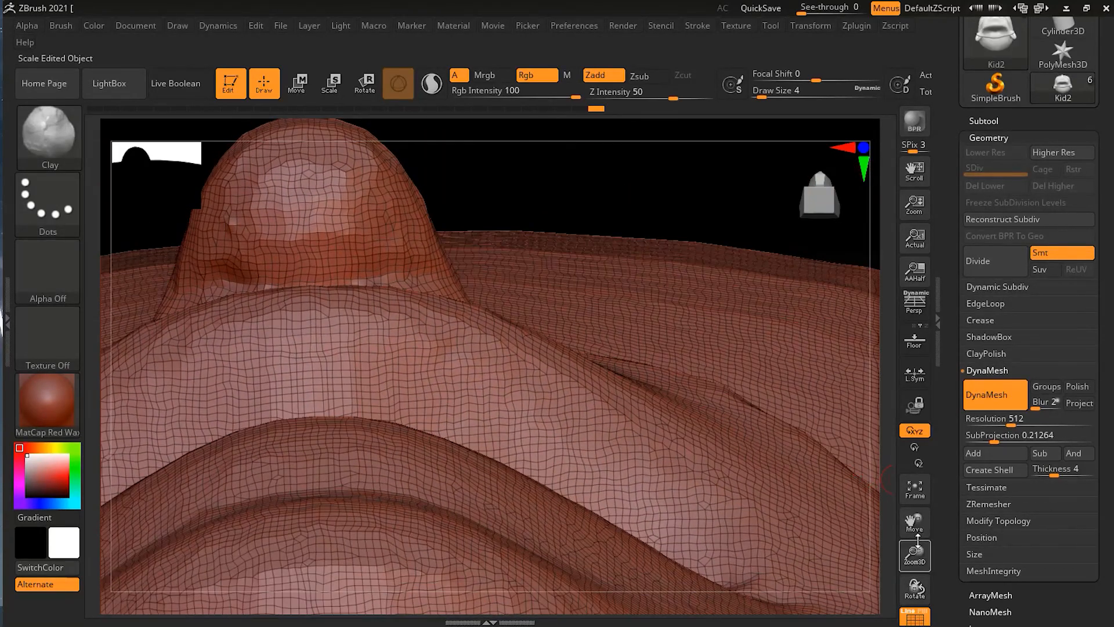
pyautogui.moveTo(915, 523); pyautogui.dragTo(922, 562)
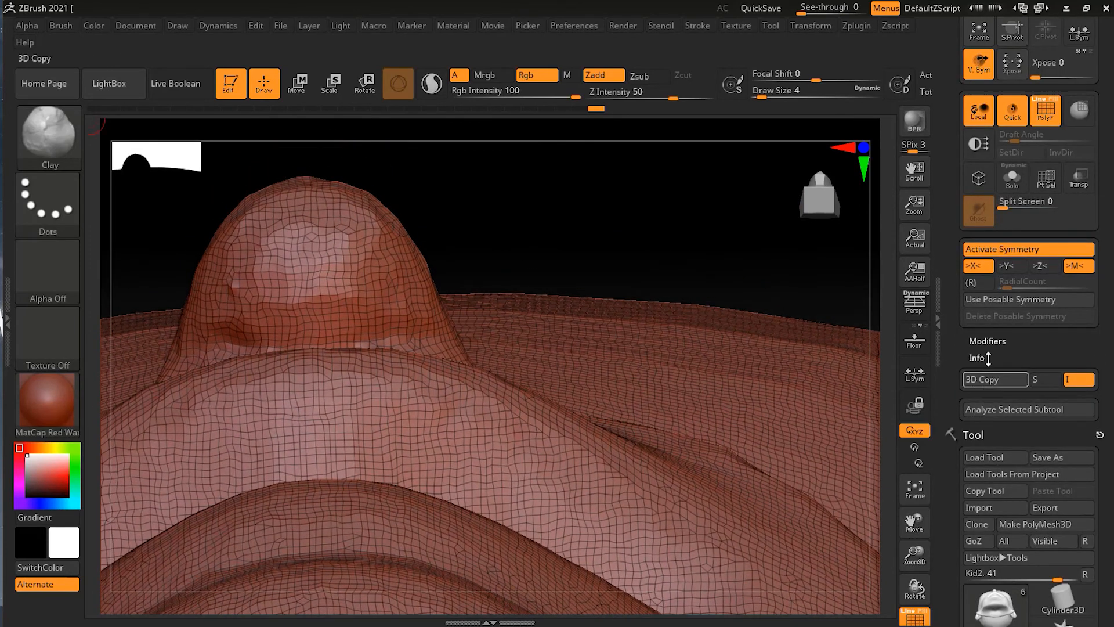
pyautogui.scroll(-8, 1109, 351)
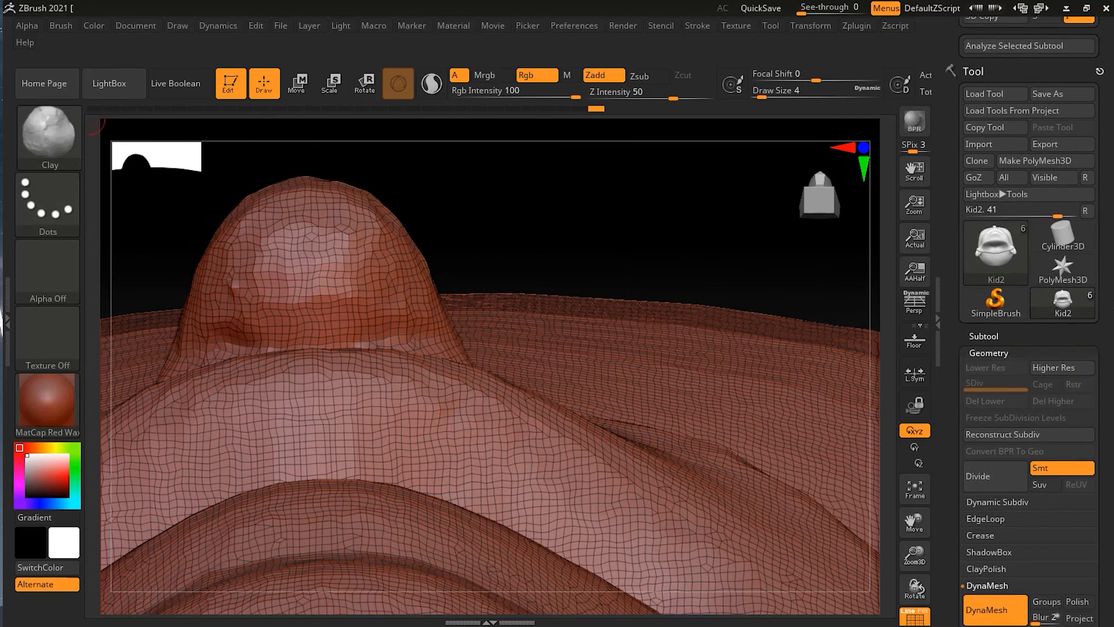
pyautogui.scroll(-4, 1109, 245)
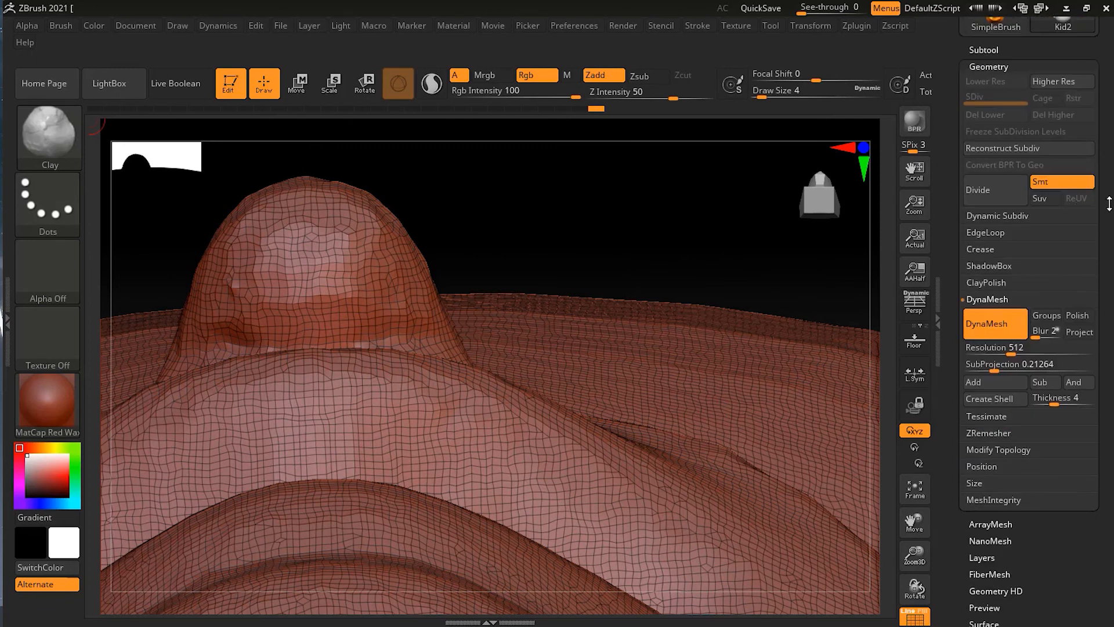
pyautogui.click(367, 280)
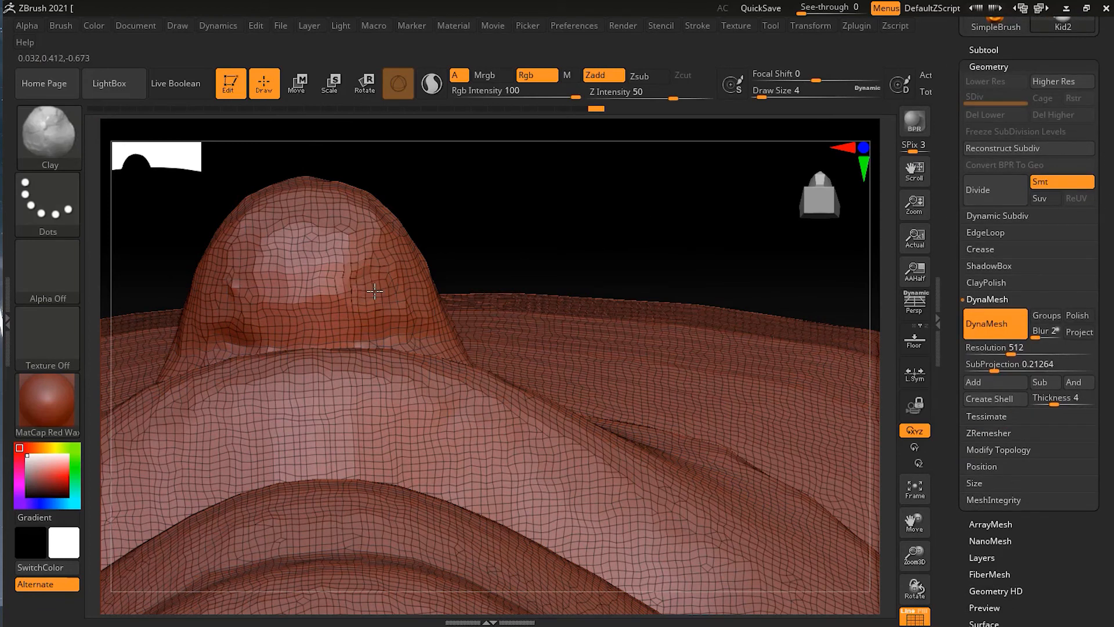
pyautogui.moveTo(221, 287)
pyautogui.mouseDown()
pyautogui.moveTo(232, 284)
pyautogui.moveTo(240, 308)
pyautogui.moveTo(239, 285)
pyautogui.moveTo(246, 290)
pyautogui.moveTo(228, 303)
pyautogui.moveTo(240, 284)
pyautogui.mouseUp()
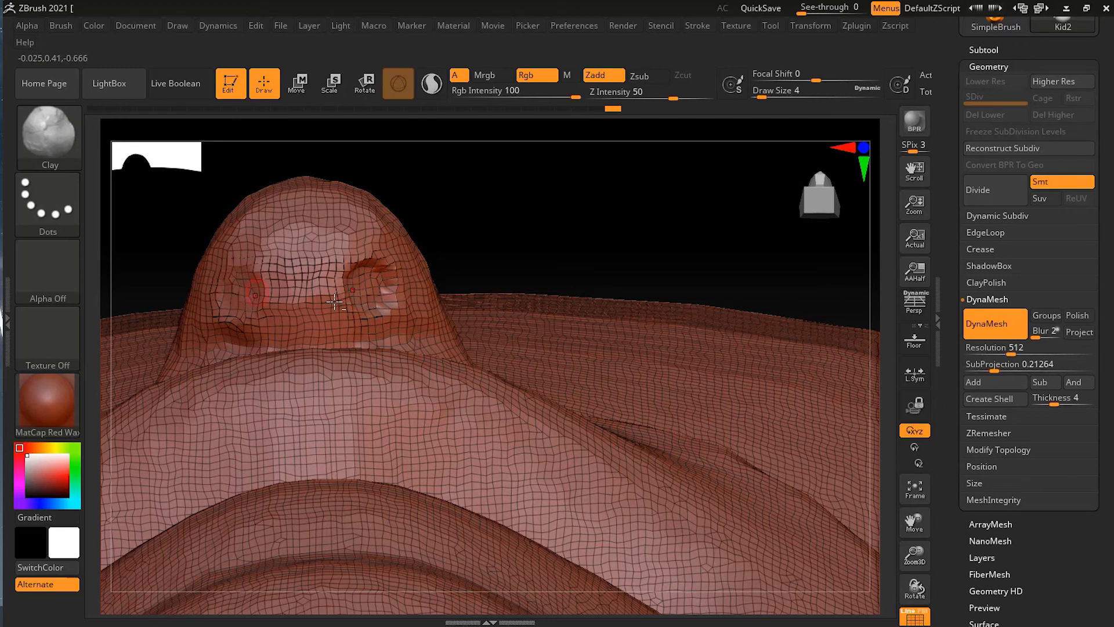
pyautogui.moveTo(365, 300); pyautogui.dragTo(377, 303)
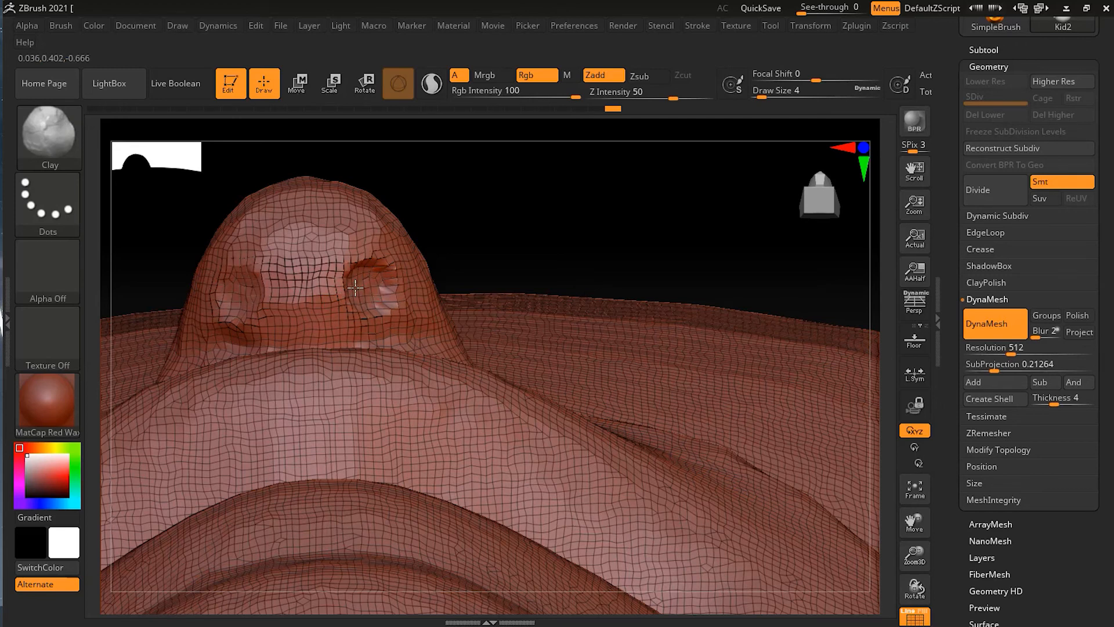
pyautogui.press('ctrl')
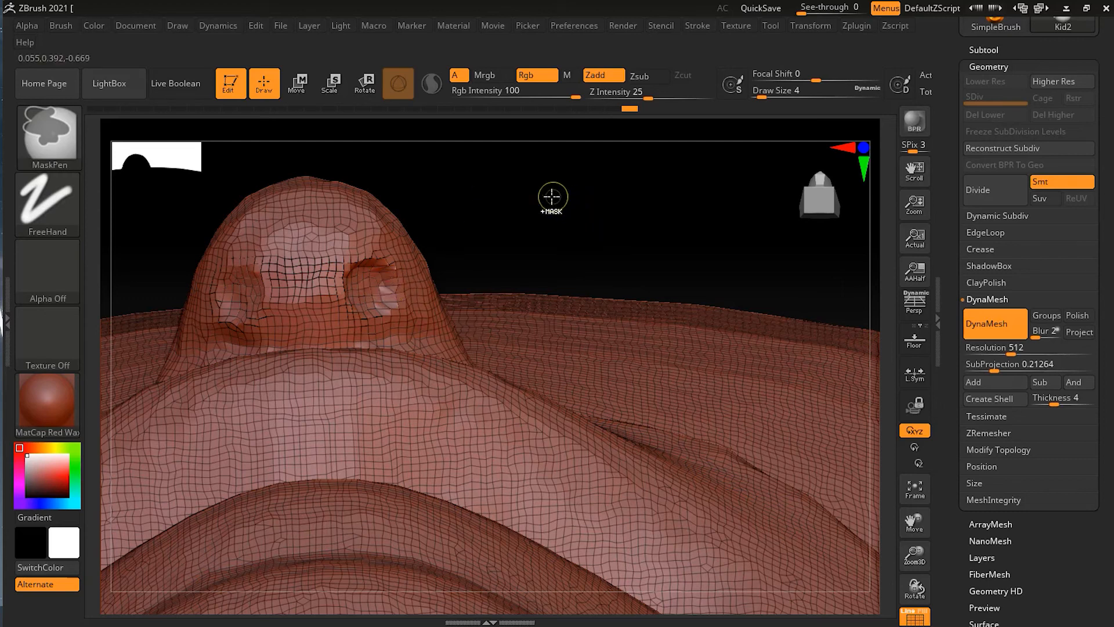
pyautogui.keyDown('ctrl'); pyautogui.moveTo(539, 186); pyautogui.dragTo(617, 243); pyautogui.keyUp('ctrl')
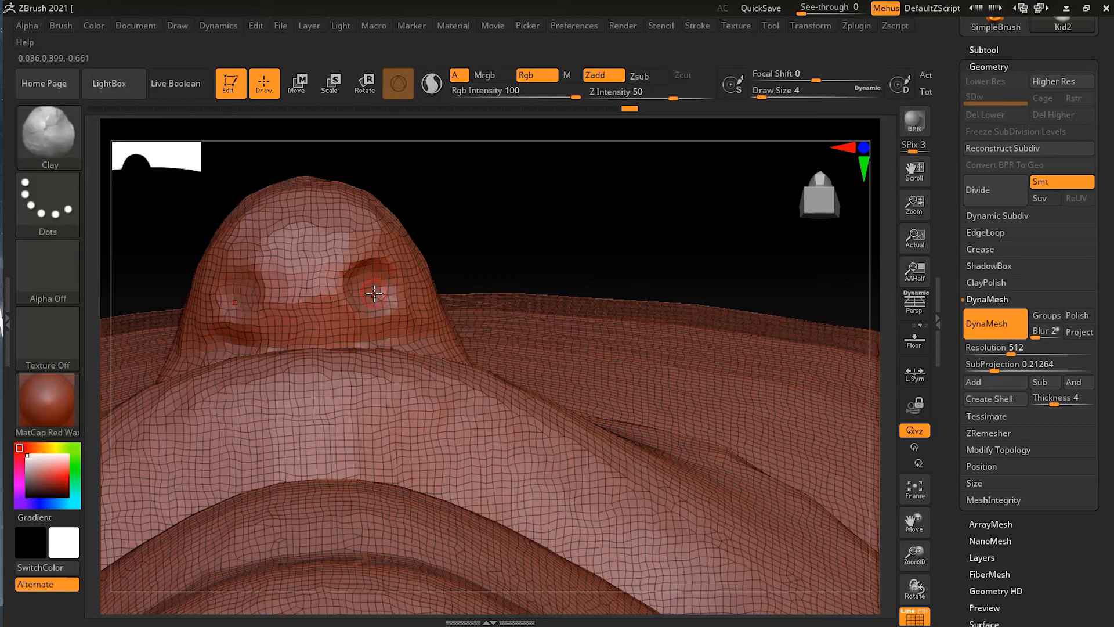
# Deepen both nostril hollows with the Clay brush and update the DynaMesh to even out the stretched polygons
pyautogui.moveTo(366, 290)
pyautogui.mouseDown()
pyautogui.moveTo(376, 284)
pyautogui.moveTo(365, 295)
pyautogui.mouseUp()
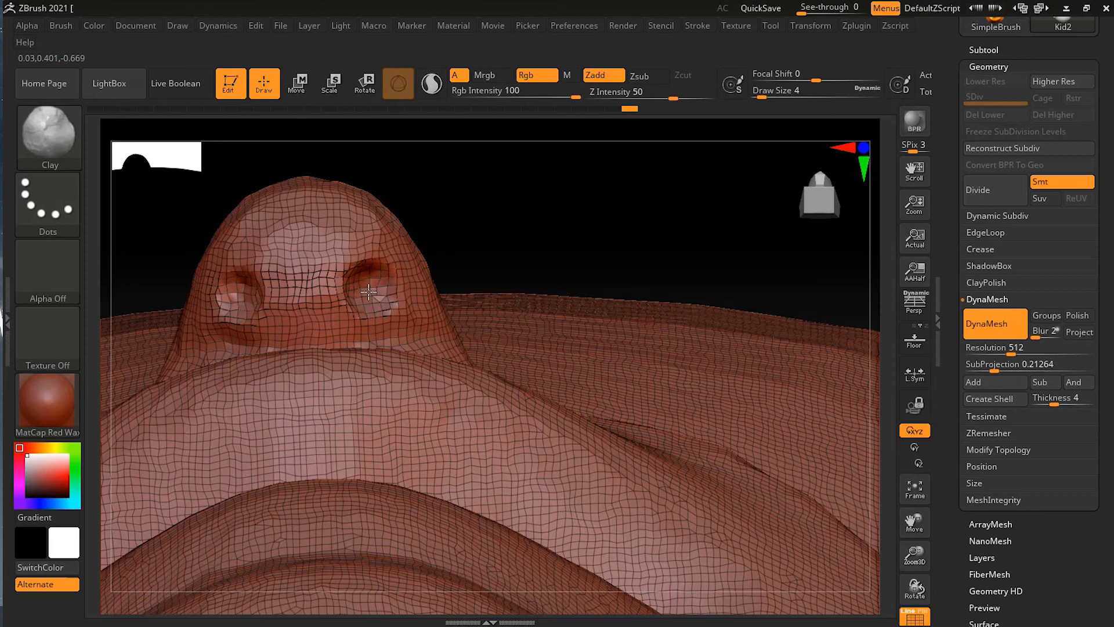
pyautogui.keyDown('ctrl'); pyautogui.moveTo(494, 205); pyautogui.dragTo(579, 256); pyautogui.keyUp('ctrl')
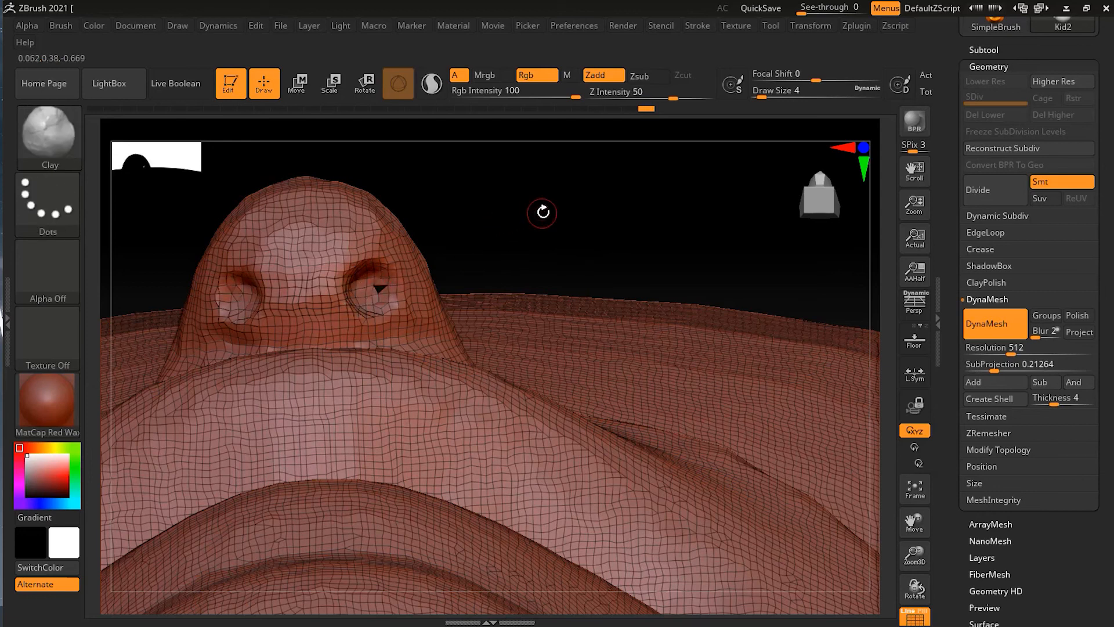
pyautogui.press('ctrl')
pyautogui.moveTo(579, 221)
pyautogui.keyDown('ctrl'); pyautogui.mouseDown()
pyautogui.moveTo(594, 226)
pyautogui.moveTo(596, 189)
pyautogui.moveTo(570, 215)
pyautogui.moveTo(590, 354)
pyautogui.mouseUp(); pyautogui.keyUp('ctrl')
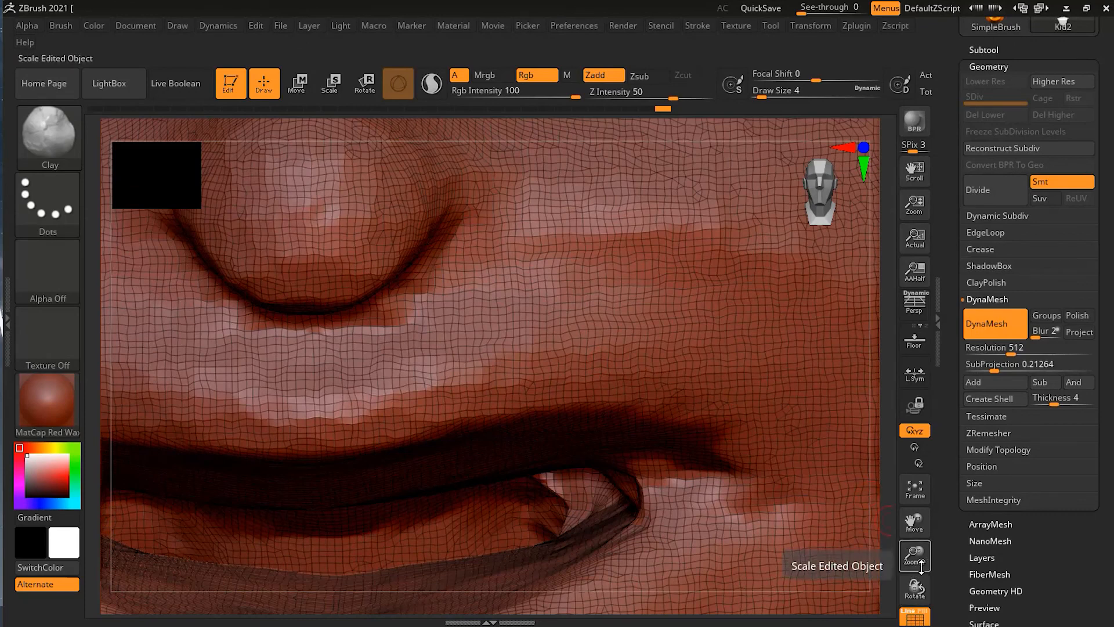
# Hide the wireframe and smooth the eye sockets, nose, cheeks and mouth area with the brush at draw size 44
pyautogui.moveTo(915, 551); pyautogui.dragTo(766, 474)
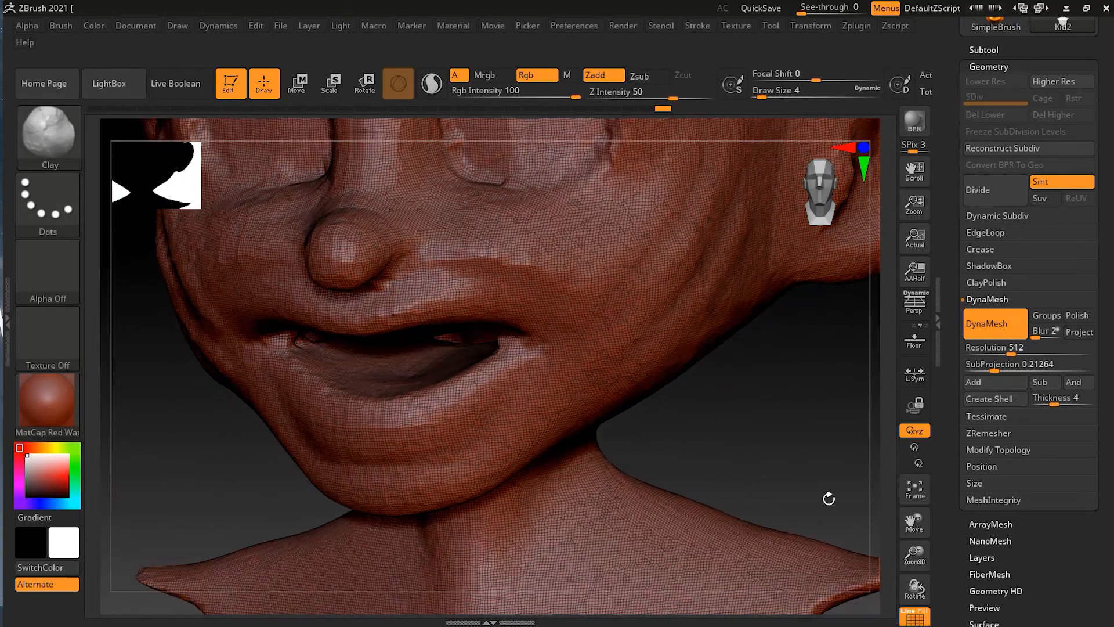
pyautogui.moveTo(915, 522); pyautogui.dragTo(890, 551)
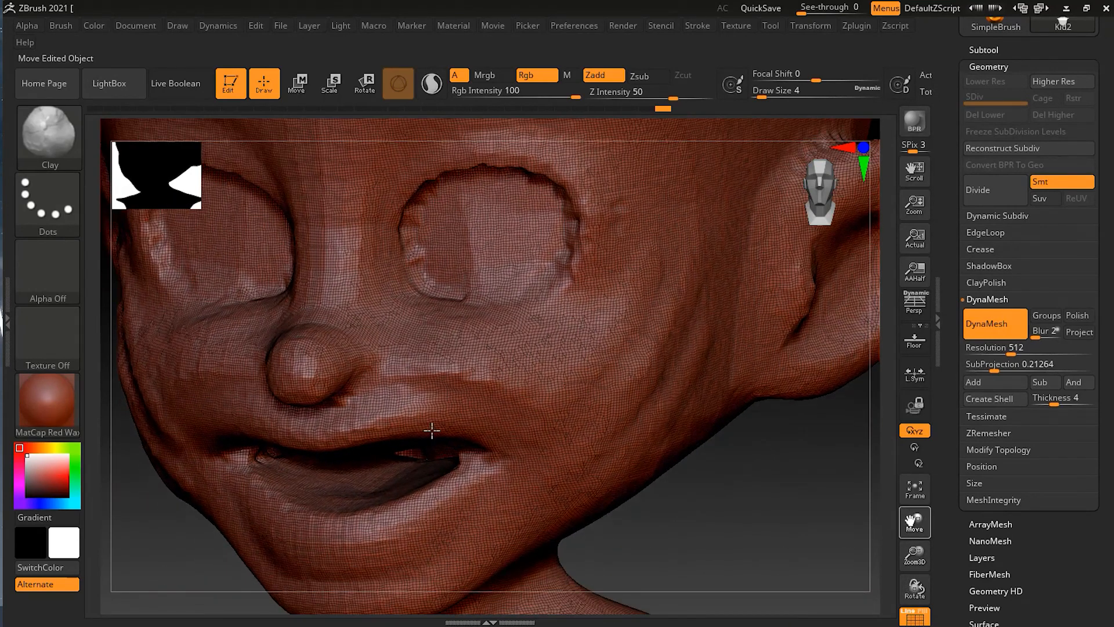
pyautogui.click(913, 618)
pyautogui.press('s')
pyautogui.moveTo(514, 371); pyautogui.dragTo(535, 366)
pyautogui.press('shift')
pyautogui.moveTo(507, 464)
pyautogui.keyDown('shift'); pyautogui.mouseDown()
pyautogui.moveTo(490, 456)
pyautogui.moveTo(499, 440)
pyautogui.moveTo(336, 392)
pyautogui.moveTo(329, 219)
pyautogui.moveTo(380, 259)
pyautogui.moveTo(436, 179)
pyautogui.moveTo(607, 184)
pyautogui.moveTo(592, 326)
pyautogui.mouseUp(); pyautogui.keyUp('shift')
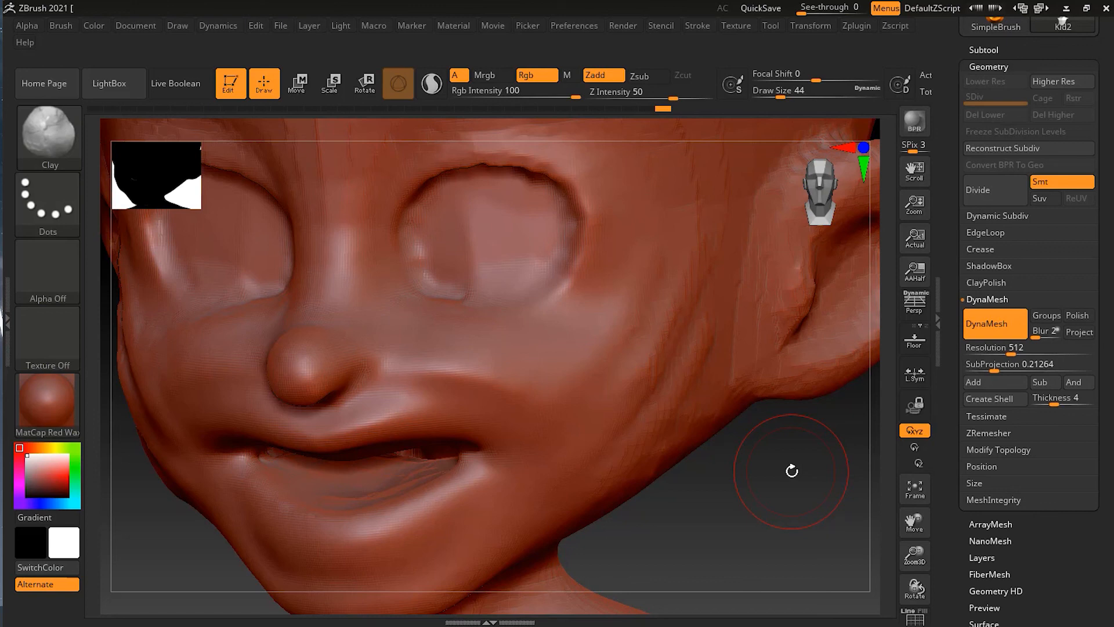
pyautogui.keyDown('alt'); pyautogui.moveTo(784, 480); pyautogui.dragTo(644, 482); pyautogui.keyUp('alt')
pyautogui.moveTo(644, 482)
pyautogui.mouseDown()
pyautogui.moveTo(748, 455)
pyautogui.moveTo(768, 462)
pyautogui.moveTo(731, 472)
pyautogui.moveTo(739, 459)
pyautogui.mouseUp()
pyautogui.moveTo(765, 455)
pyautogui.keyDown('alt'); pyautogui.mouseDown()
pyautogui.moveTo(709, 453)
pyautogui.moveTo(776, 438)
pyautogui.moveTo(695, 421)
pyautogui.moveTo(699, 430)
pyautogui.mouseUp(); pyautogui.keyUp('alt')
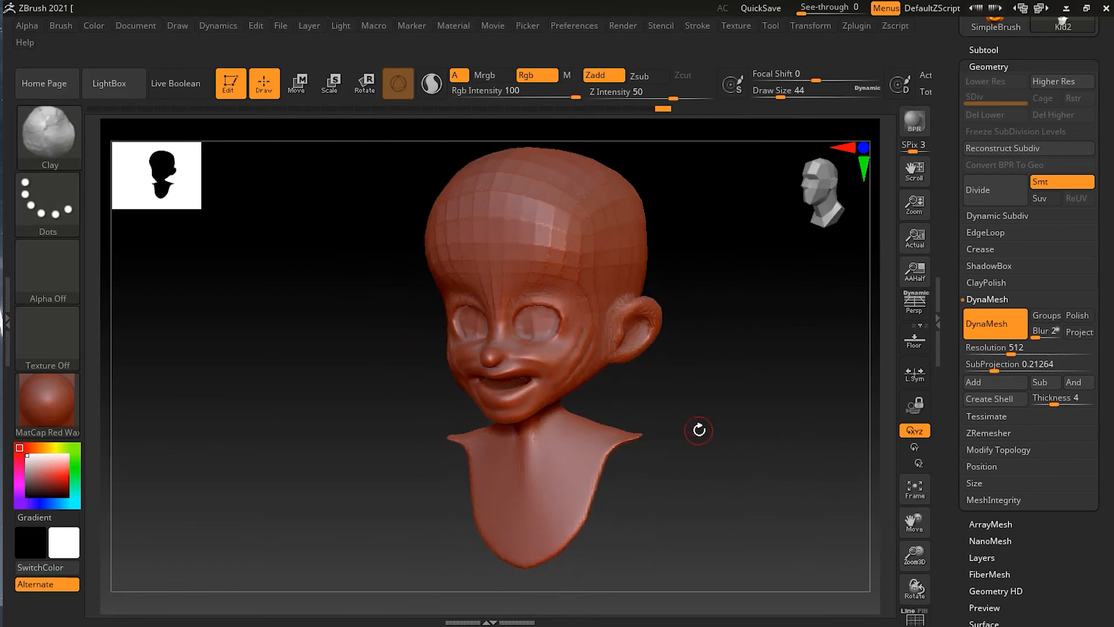